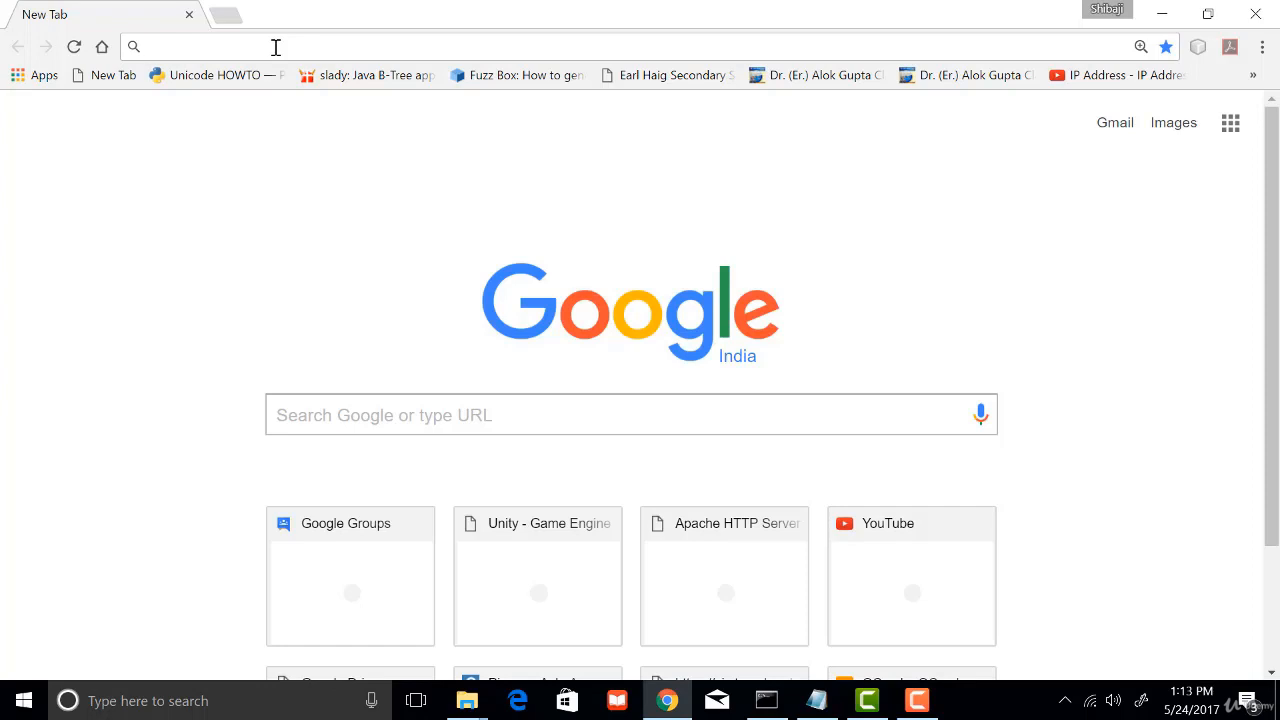
Search the web for "download visual studio community edition" and download the VS Community 2017 installer into the vs2017 folder
text(download visual studio community edition)
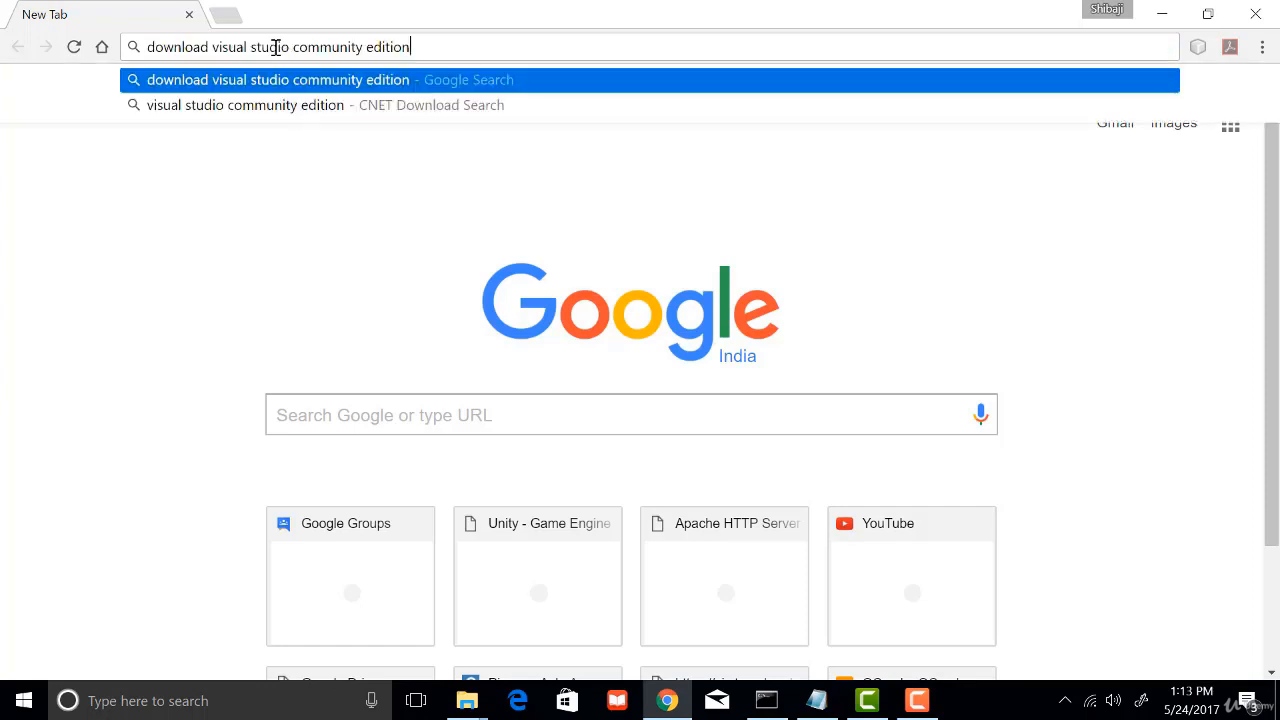
key(Return)
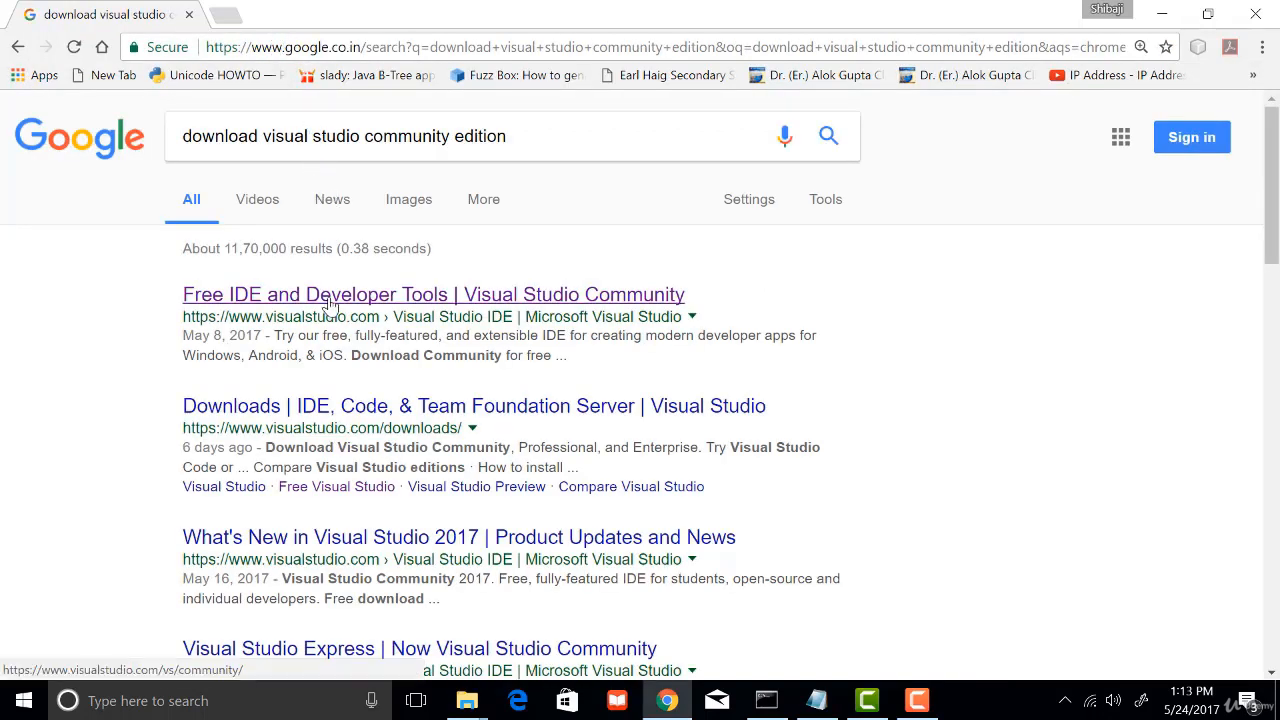
click(330, 304)
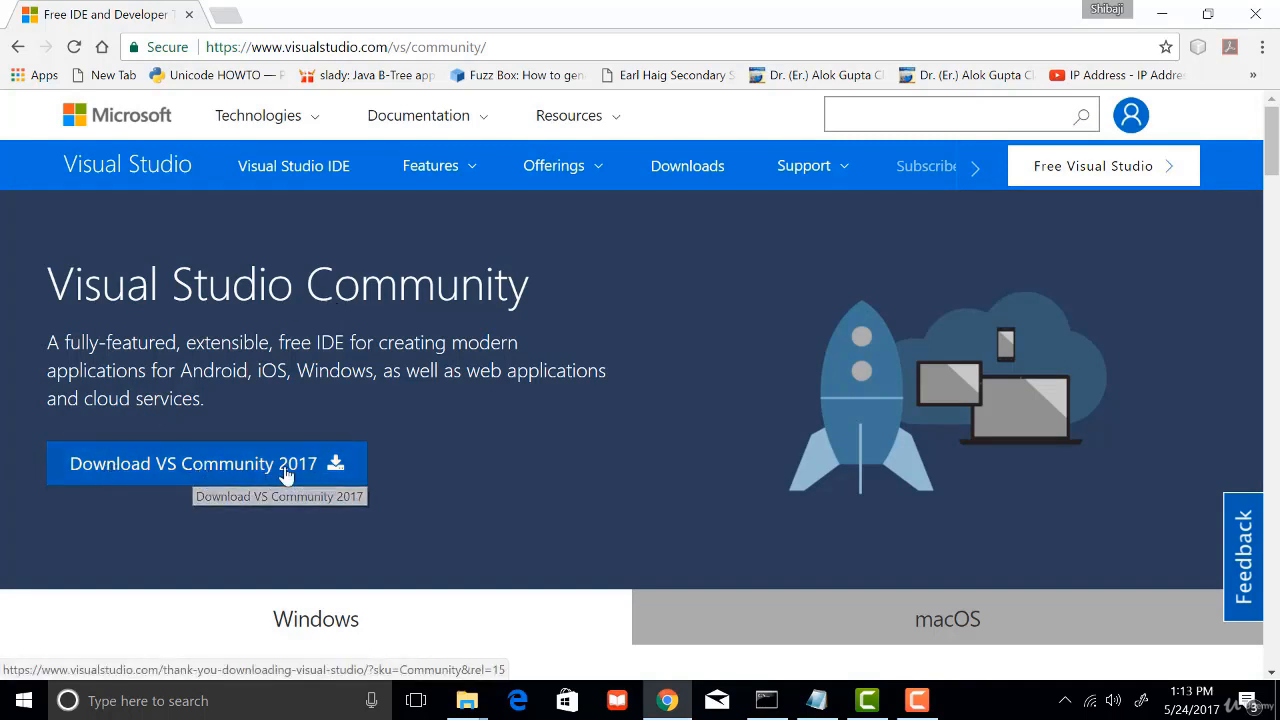
click(236, 468)
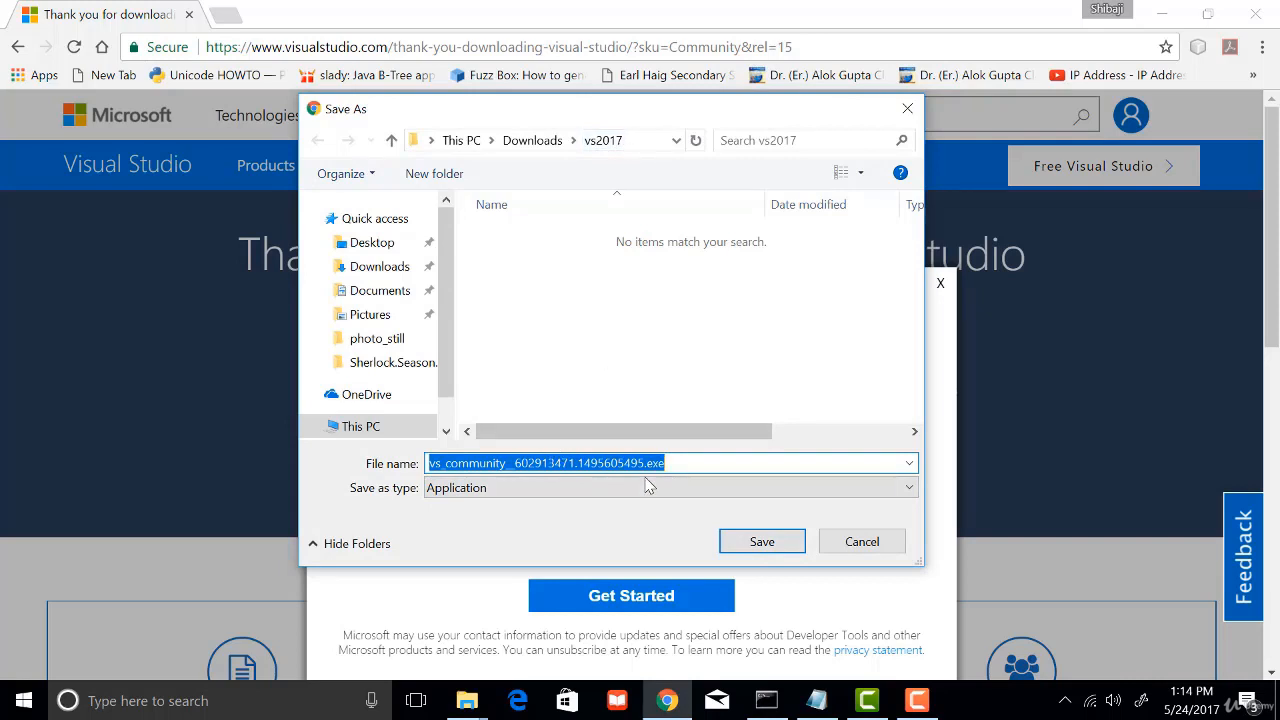
click(745, 545)
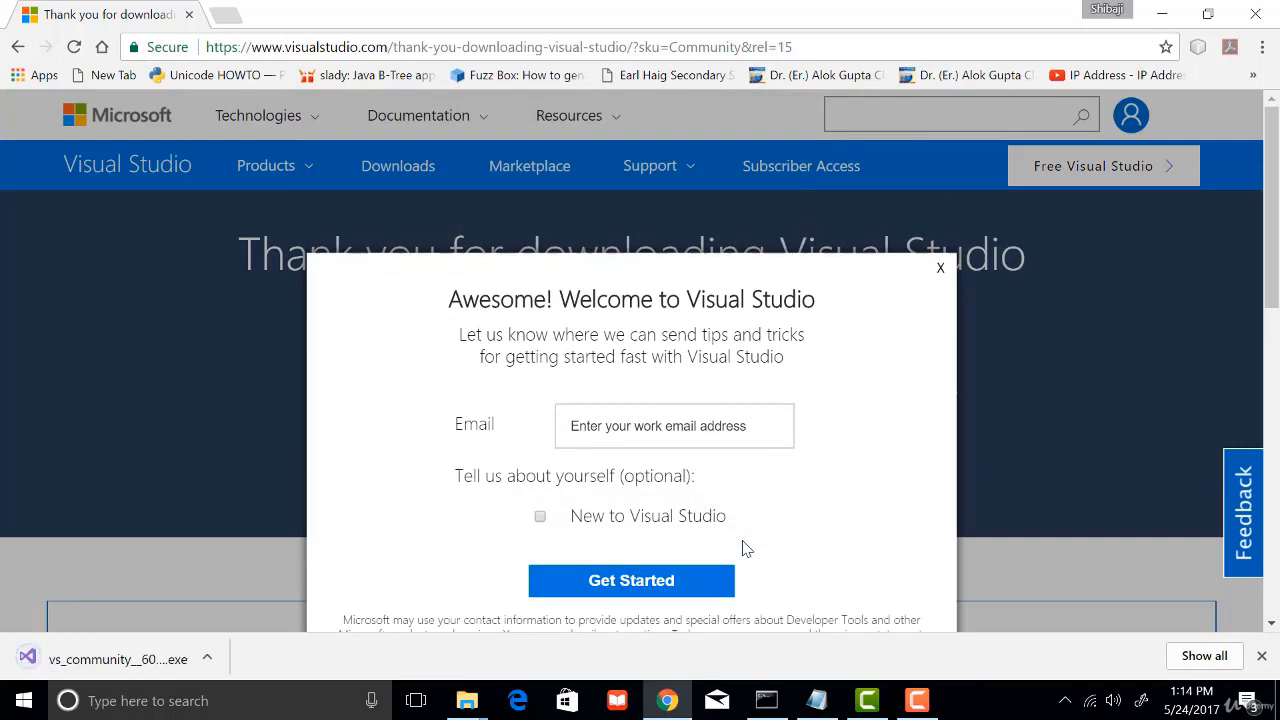
Run the downloaded vs_community installer as administrator from its folder and agree to the license terms
click(207, 657)
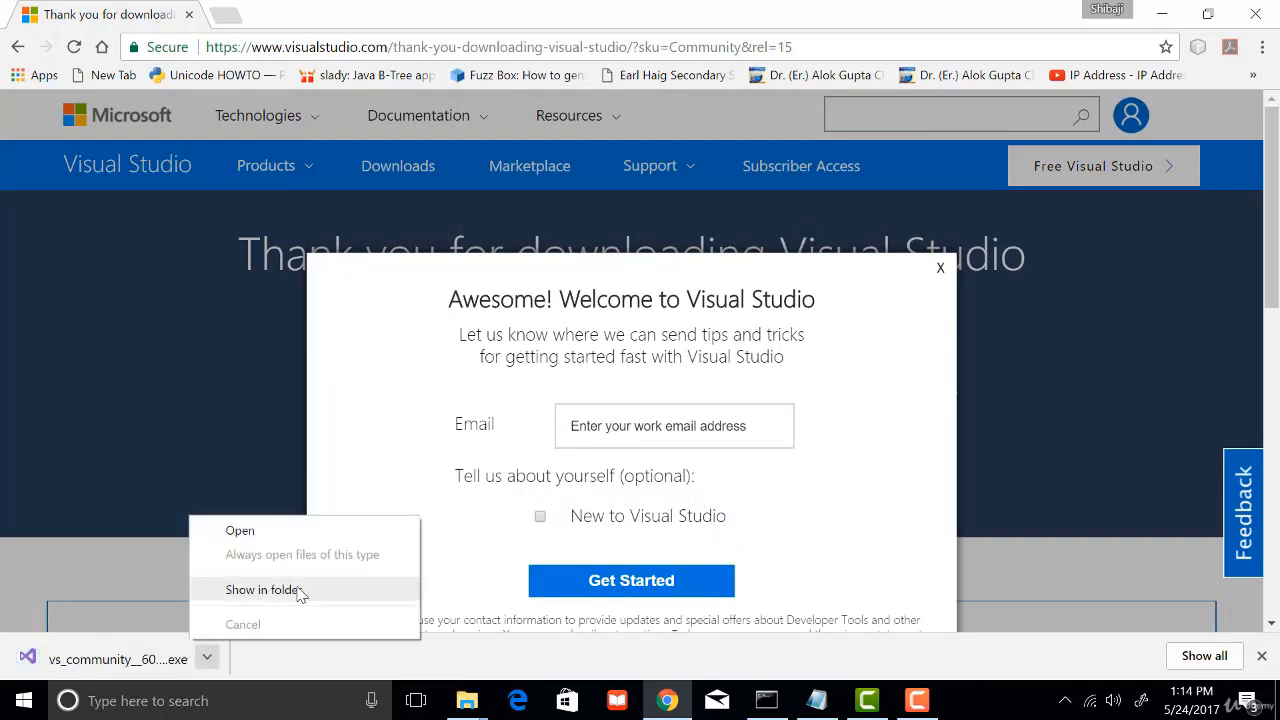
click(262, 590)
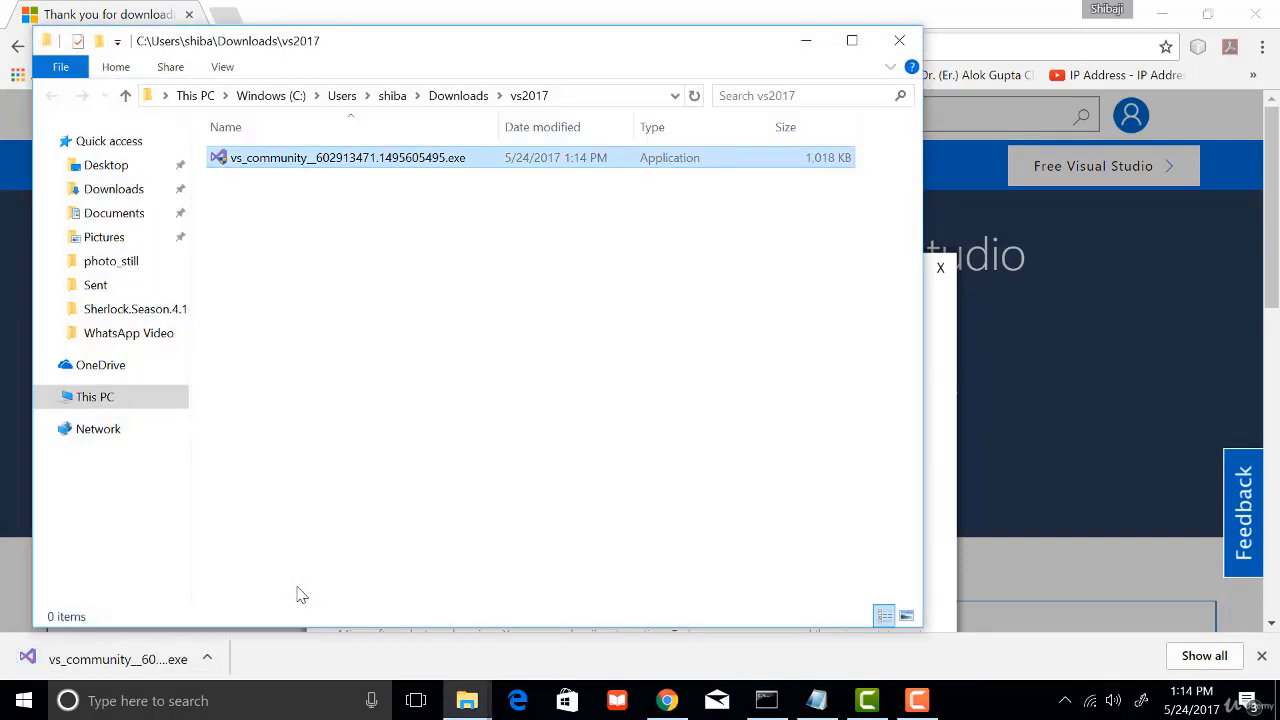
right_click(368, 166)
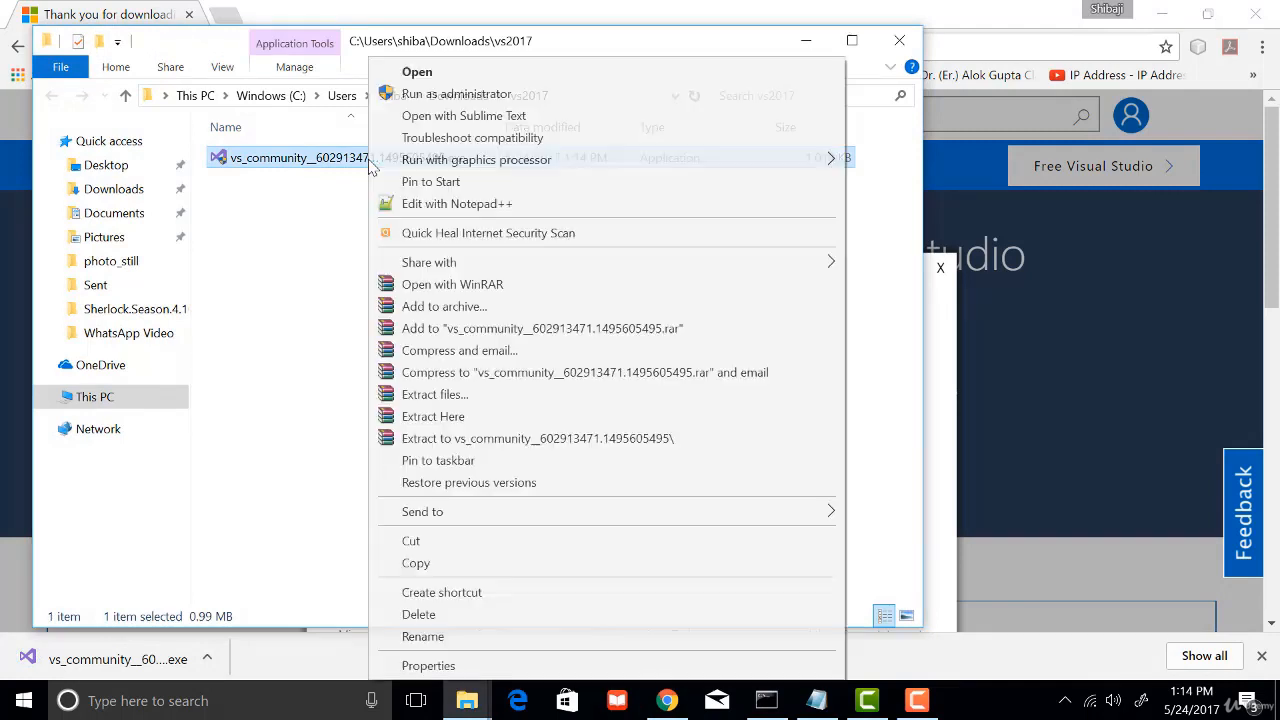
click(447, 94)
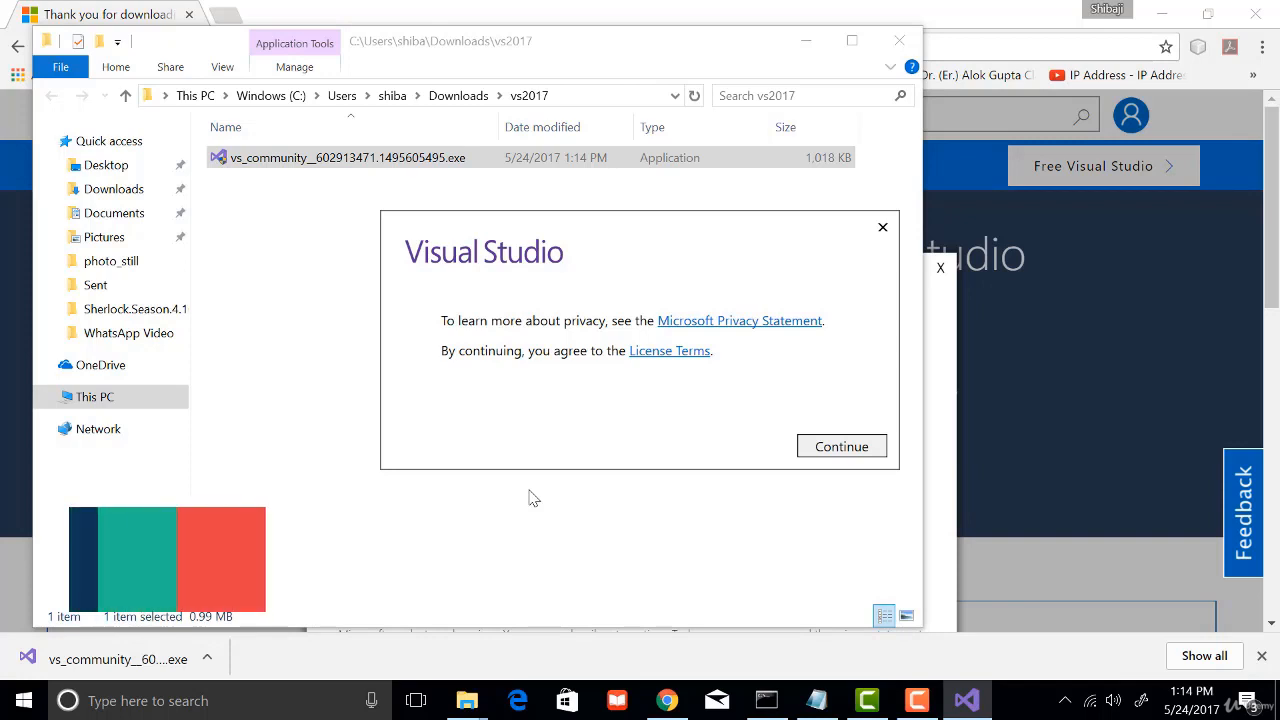
click(842, 450)
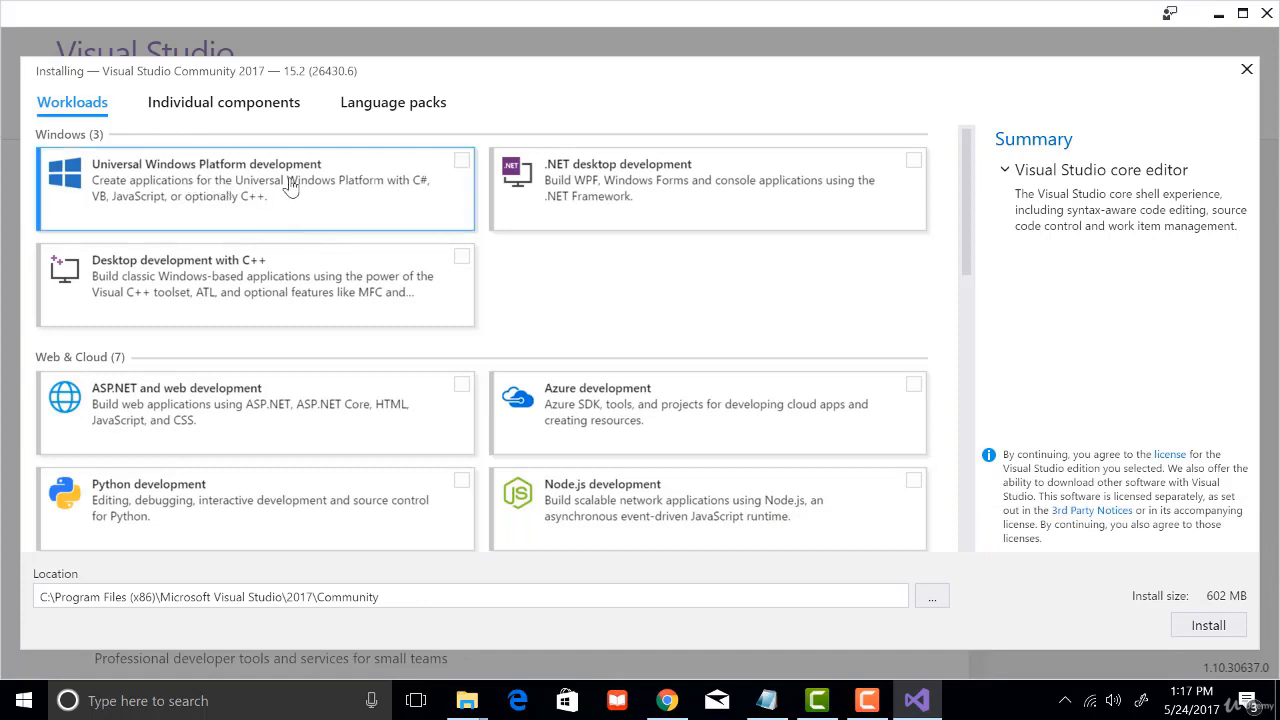
Select the Universal Windows Platform development, Desktop development with C++ and .NET desktop development workloads, leaving Python development unselected
click(460, 163)
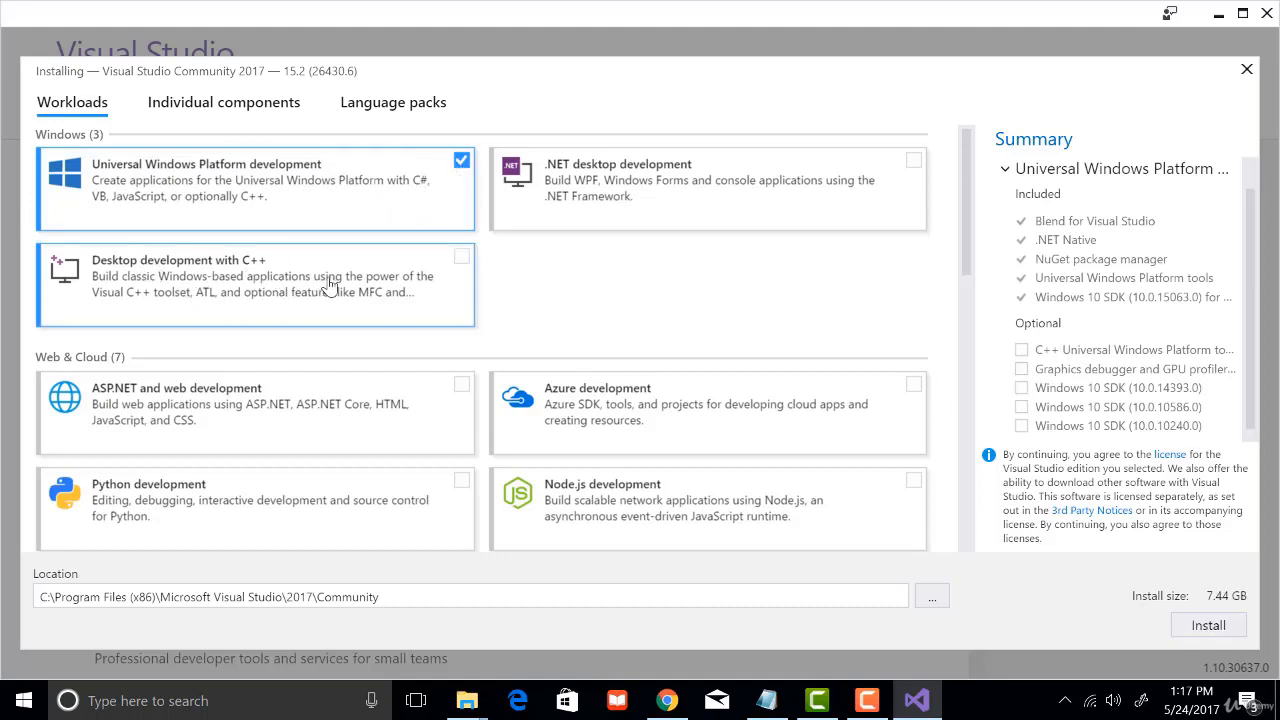
click(461, 258)
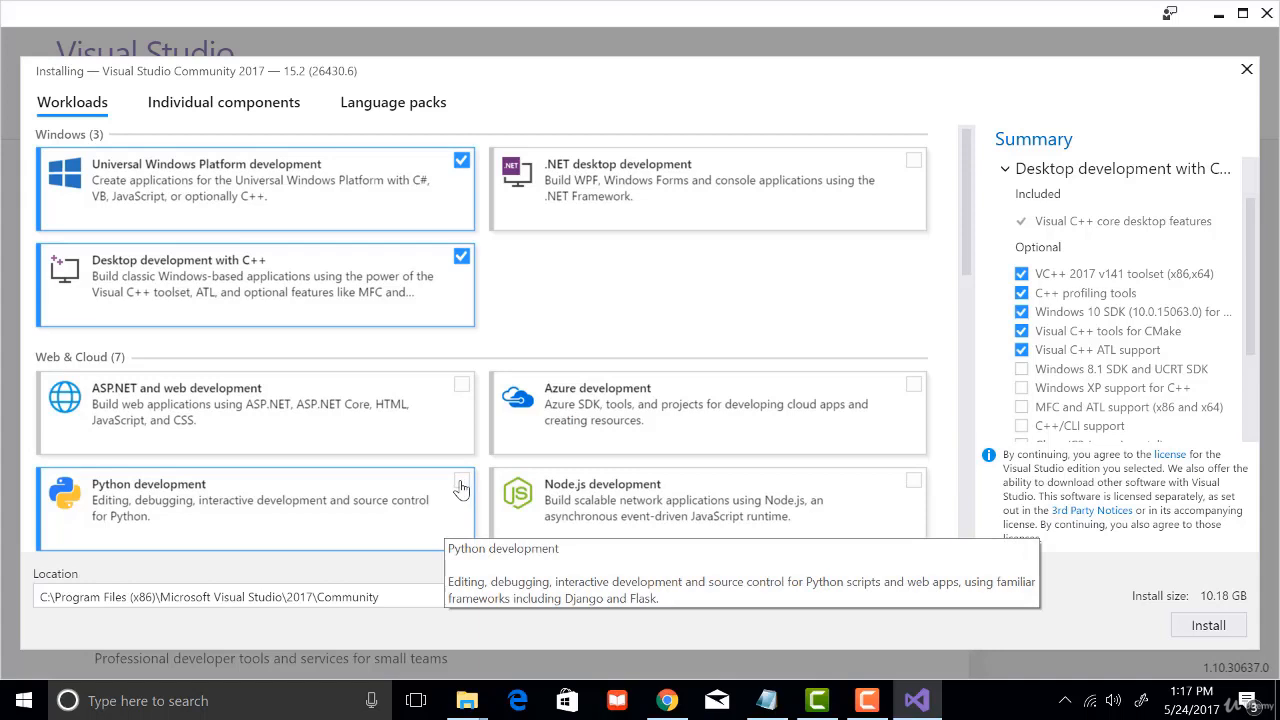
click(461, 484)
click(463, 486)
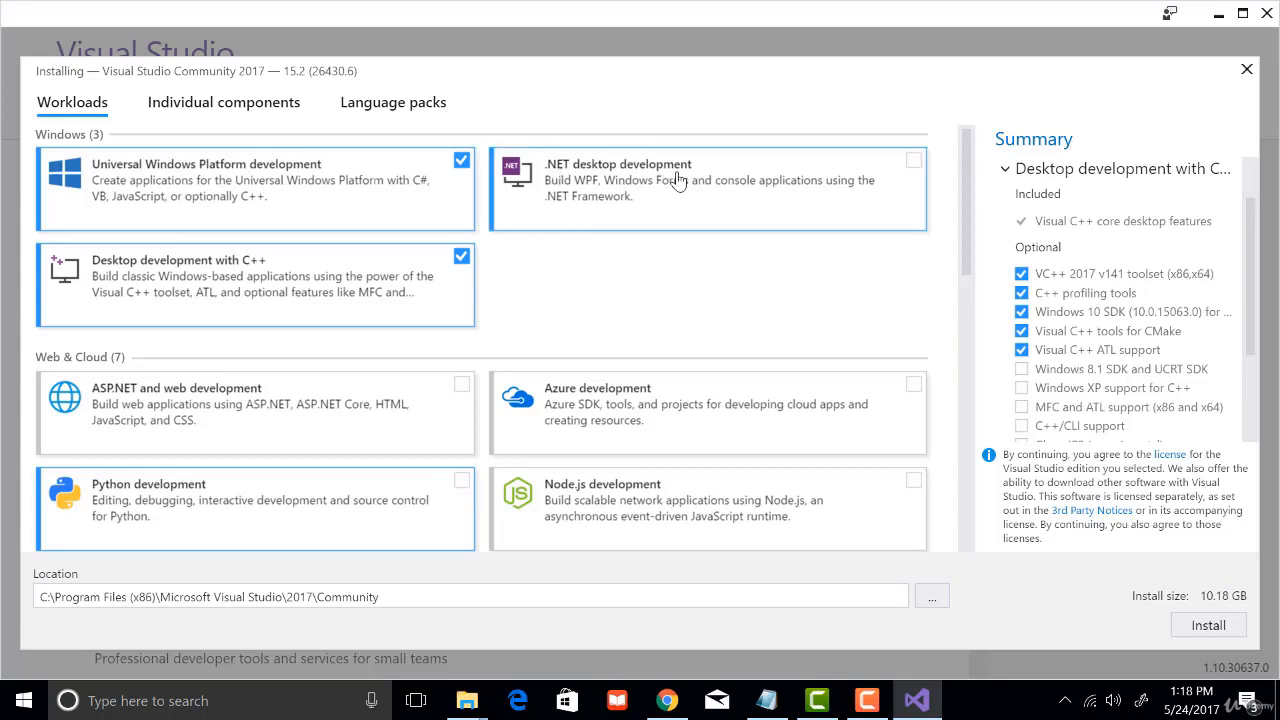
click(913, 162)
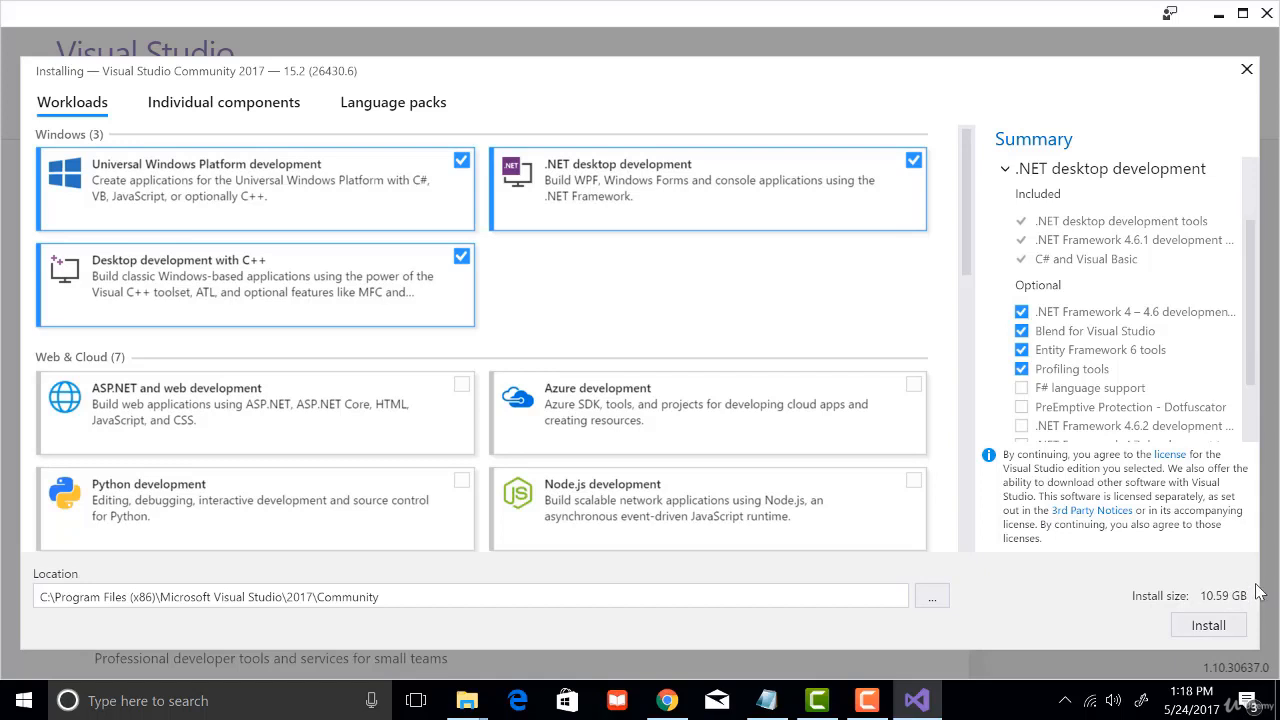
Install the selected workloads with the default optional components and location, and restart the computer
drag(1248, 354, 1248, 403)
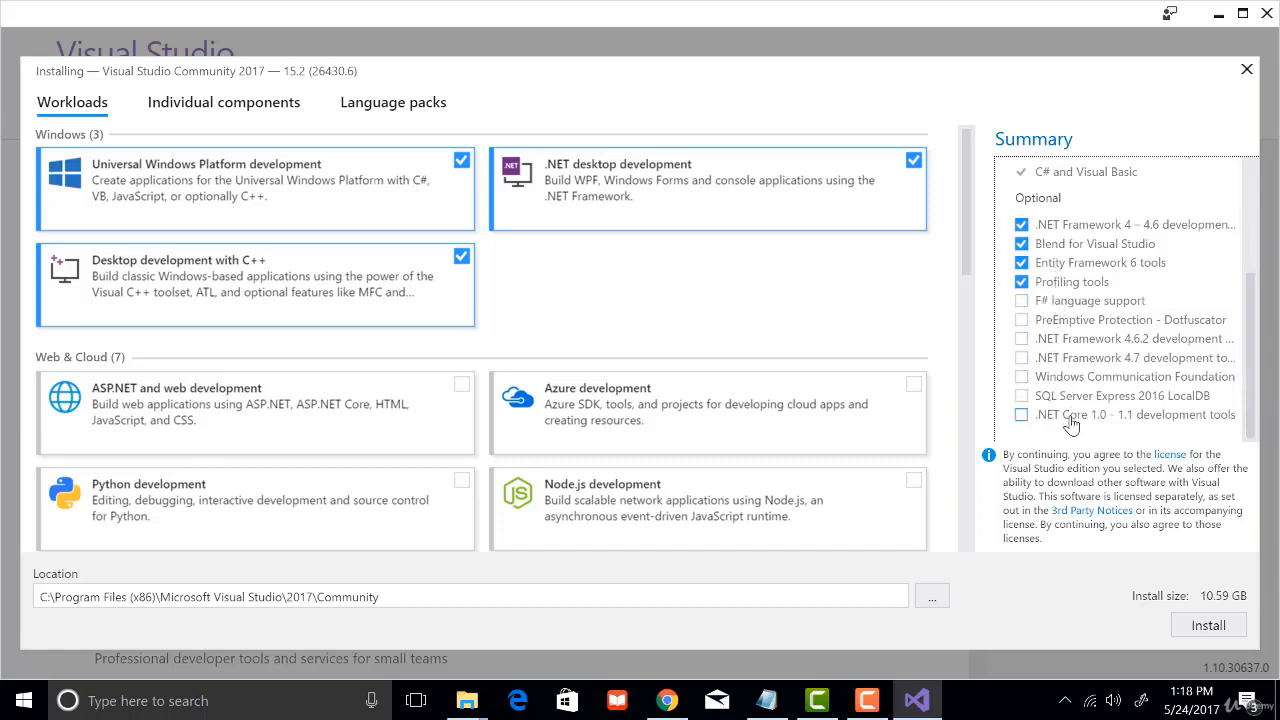
mouse_move(400, 597)
mouse_down()
mouse_move(25, 608)
mouse_move(382, 598)
mouse_up()
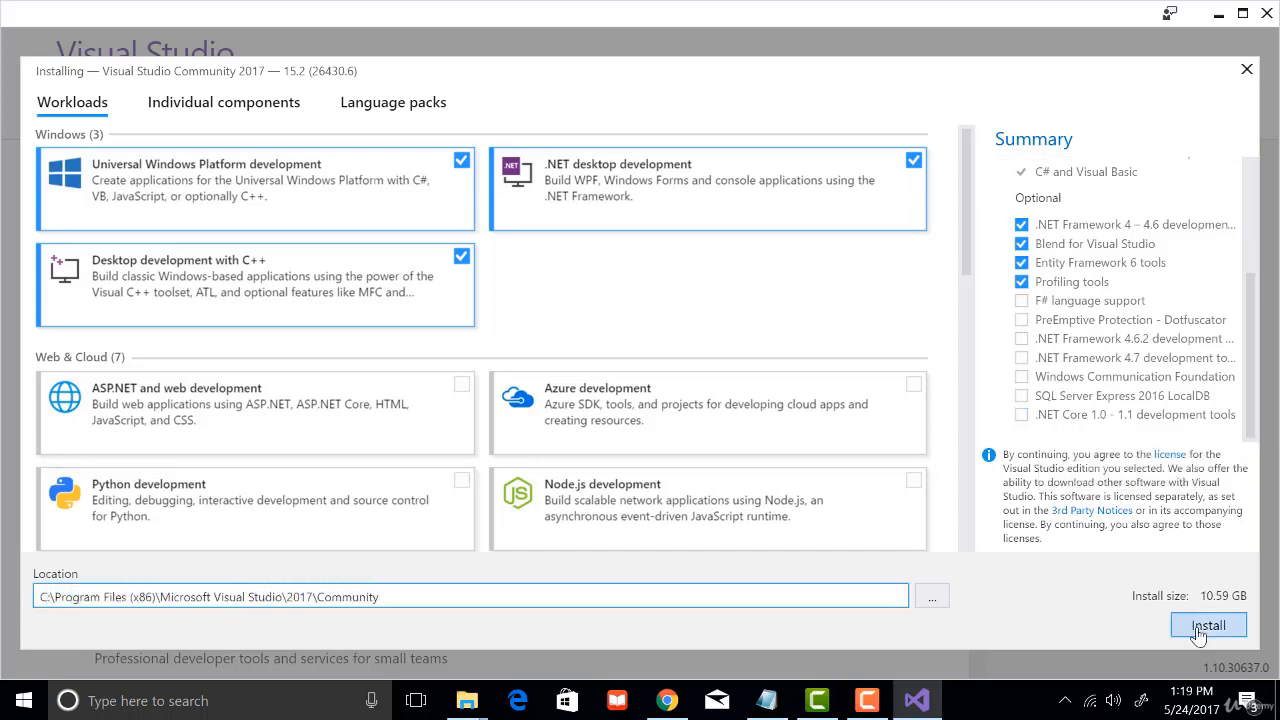
click(1199, 628)
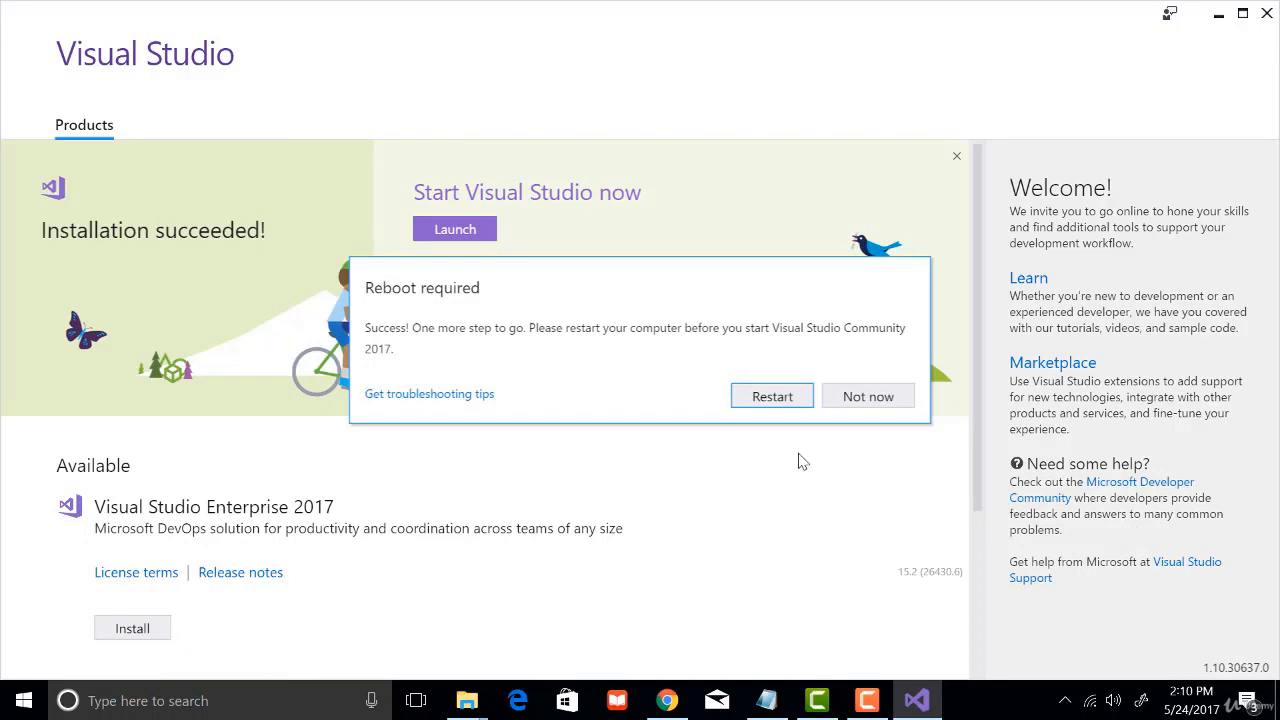
click(772, 397)
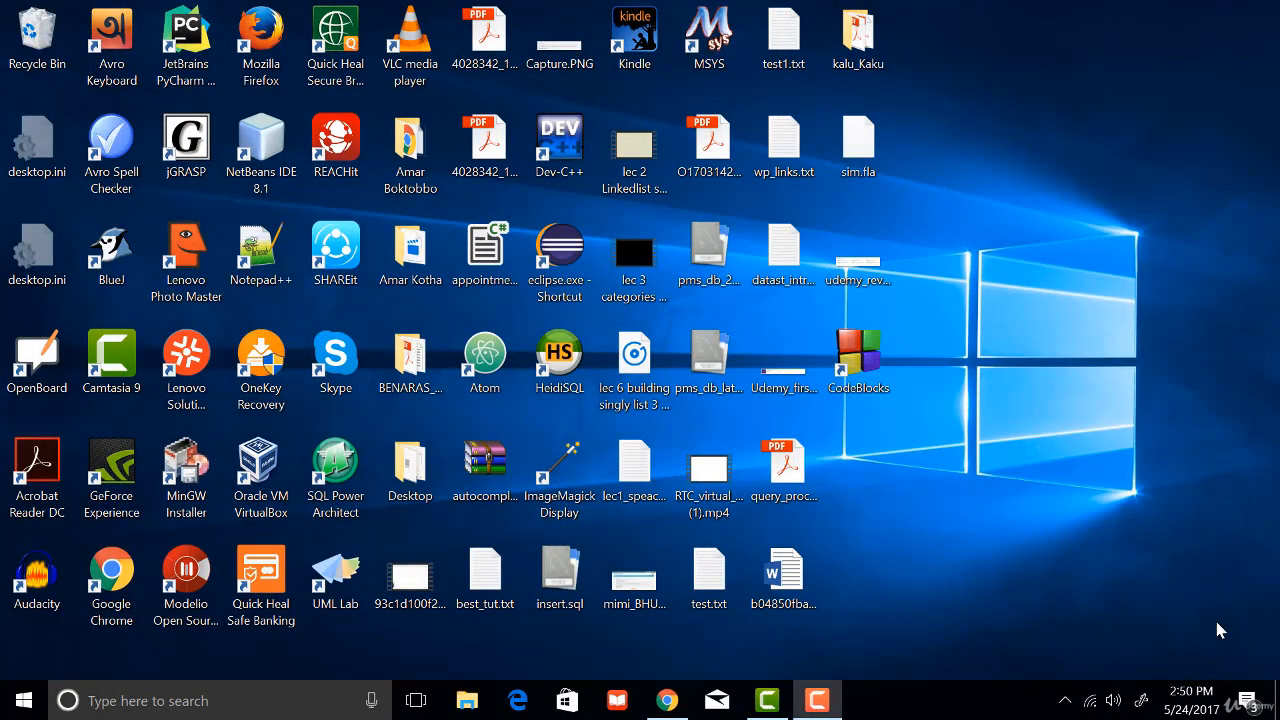
Search Windows for "visual" and launch Visual Studio 2017
click(232, 693)
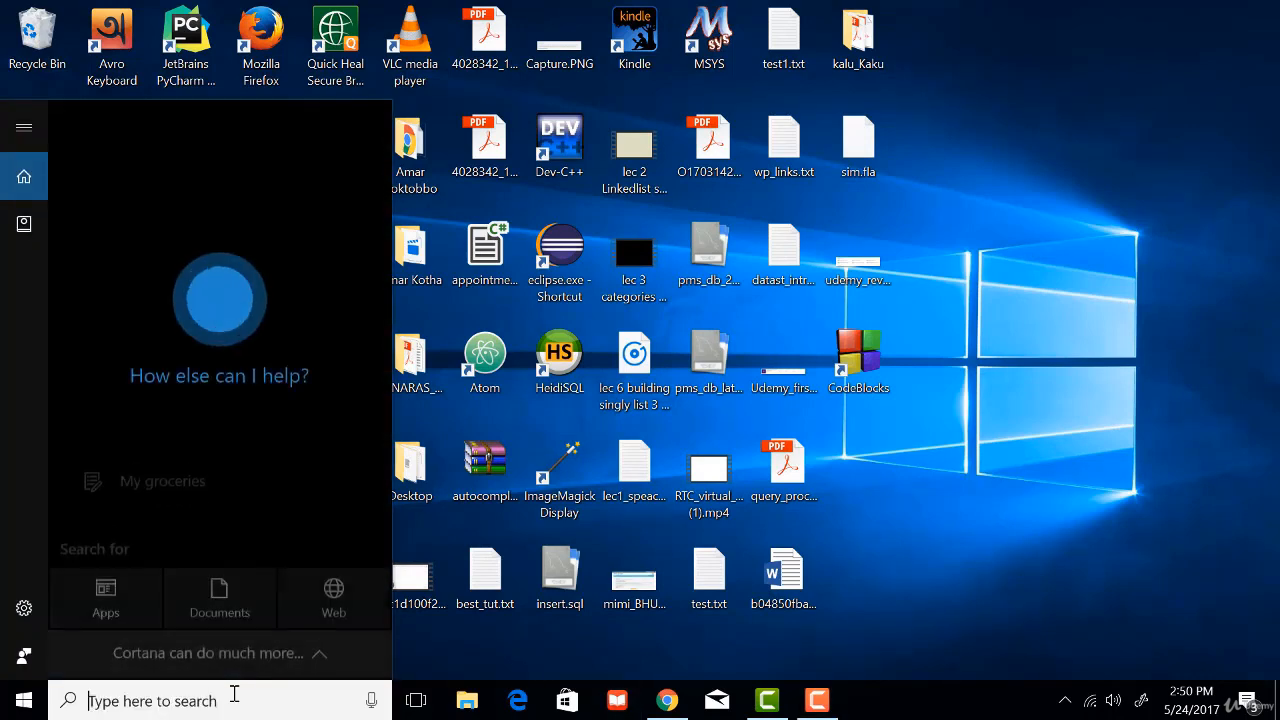
text(visual)
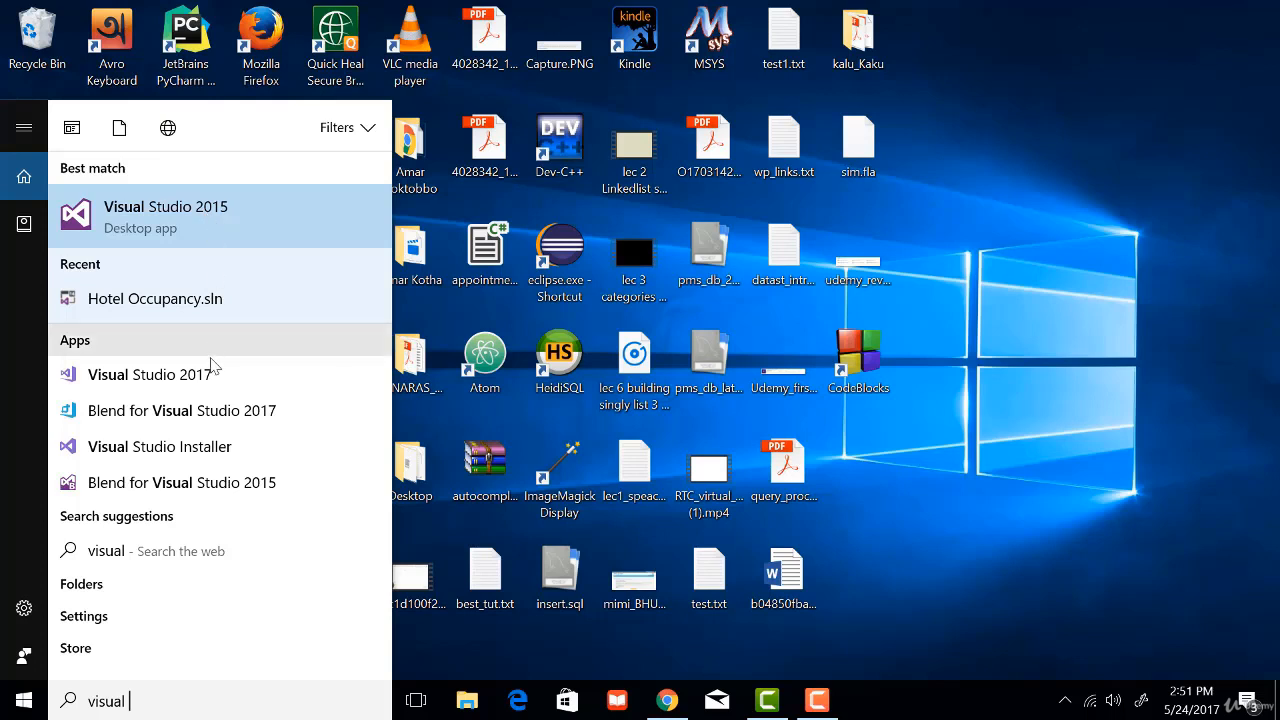
click(150, 374)
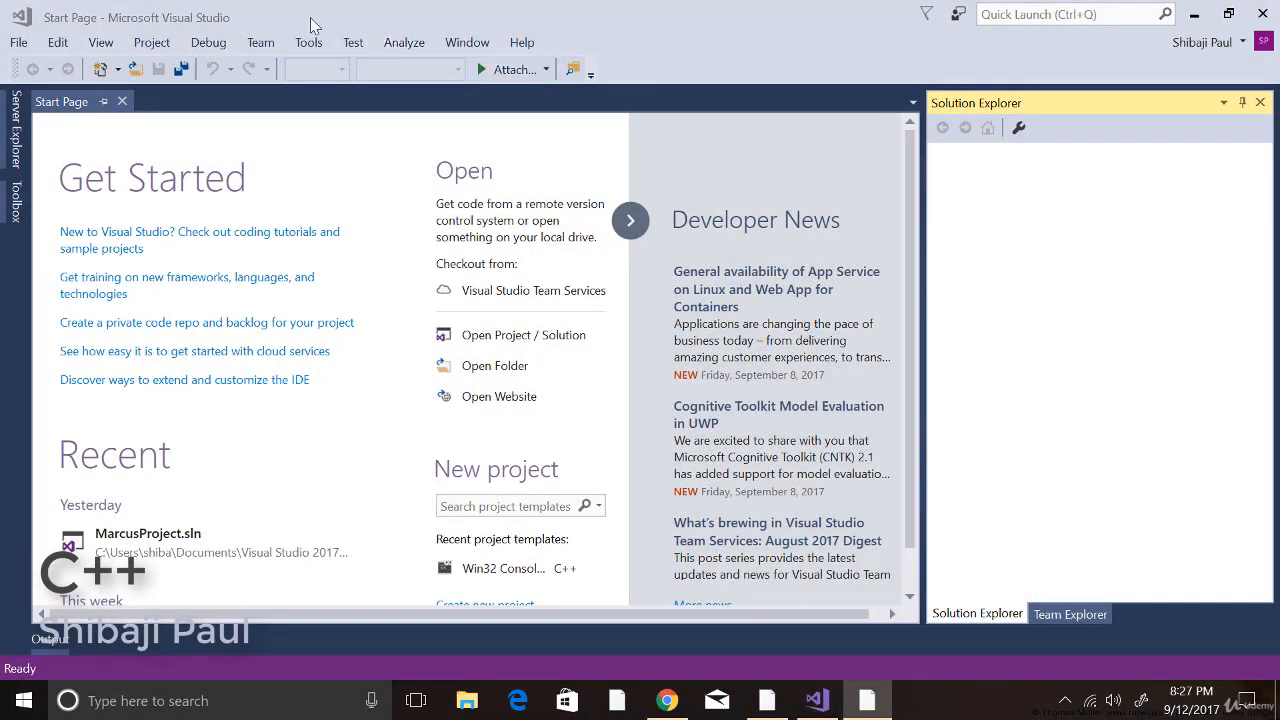
Open the dialog for creating a new project
click(28, 46)
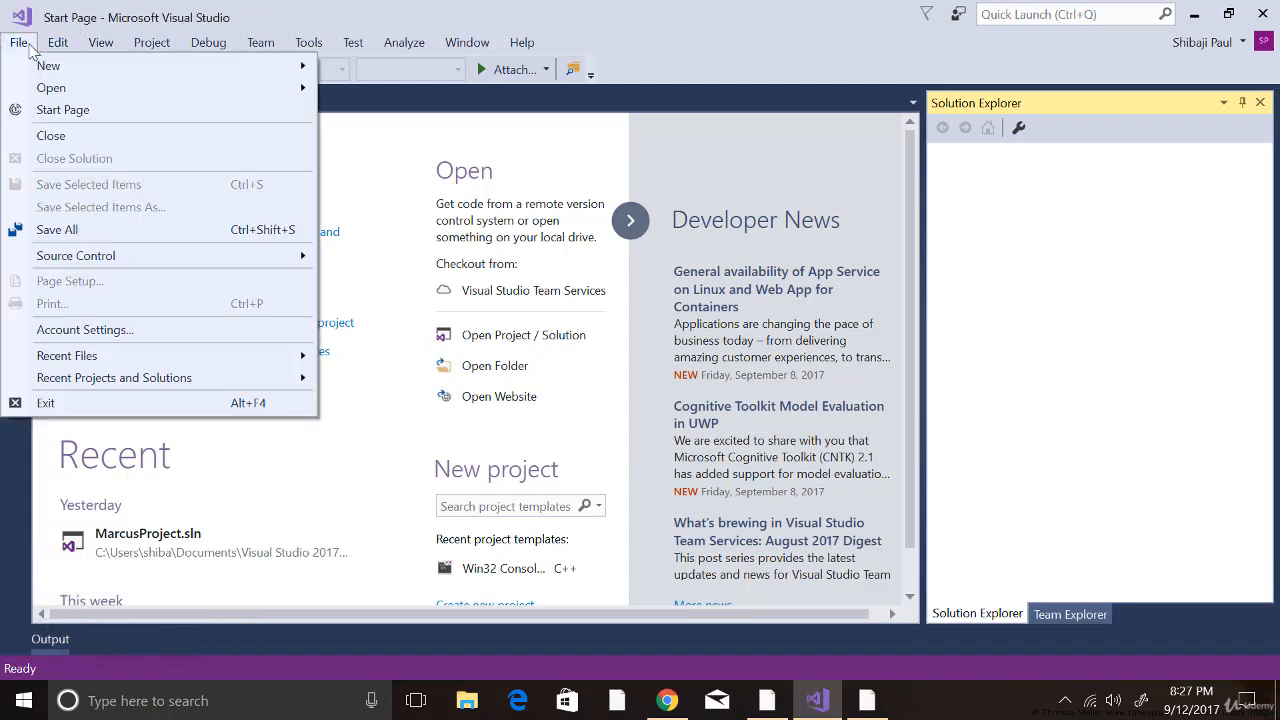
mouse_move(38, 68)
click(355, 70)
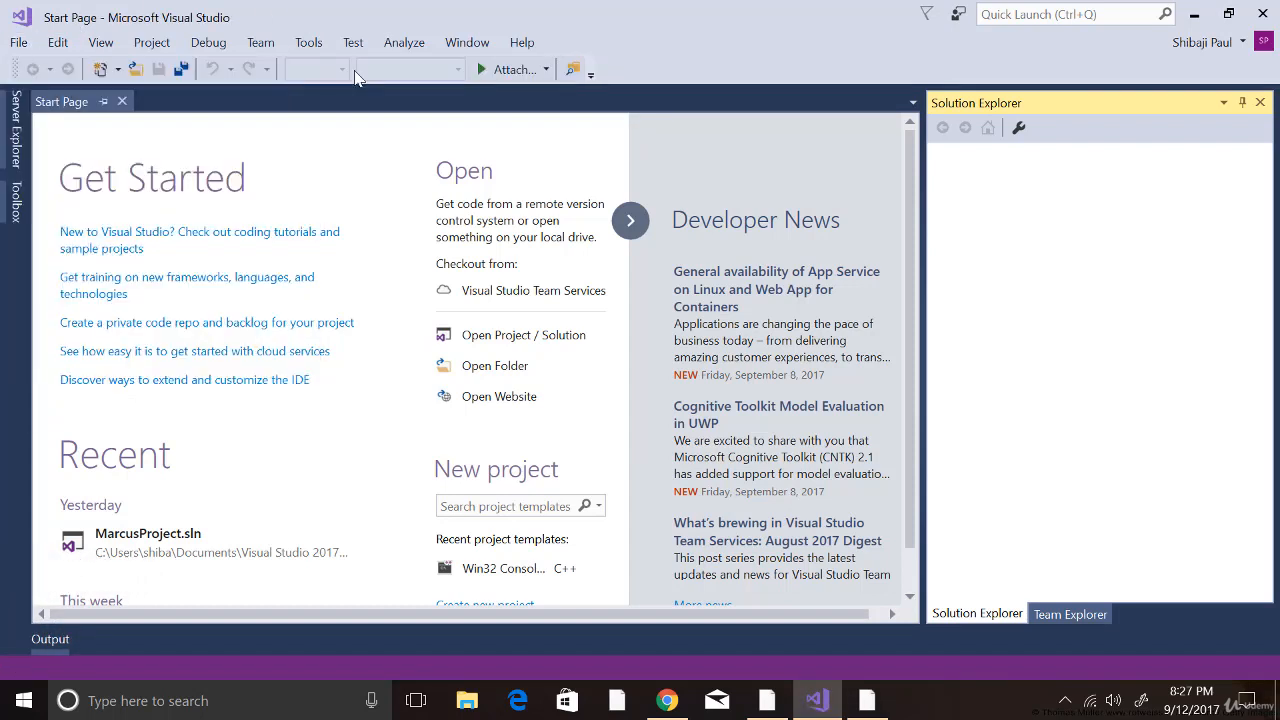
drag(421, 95, 380, 57)
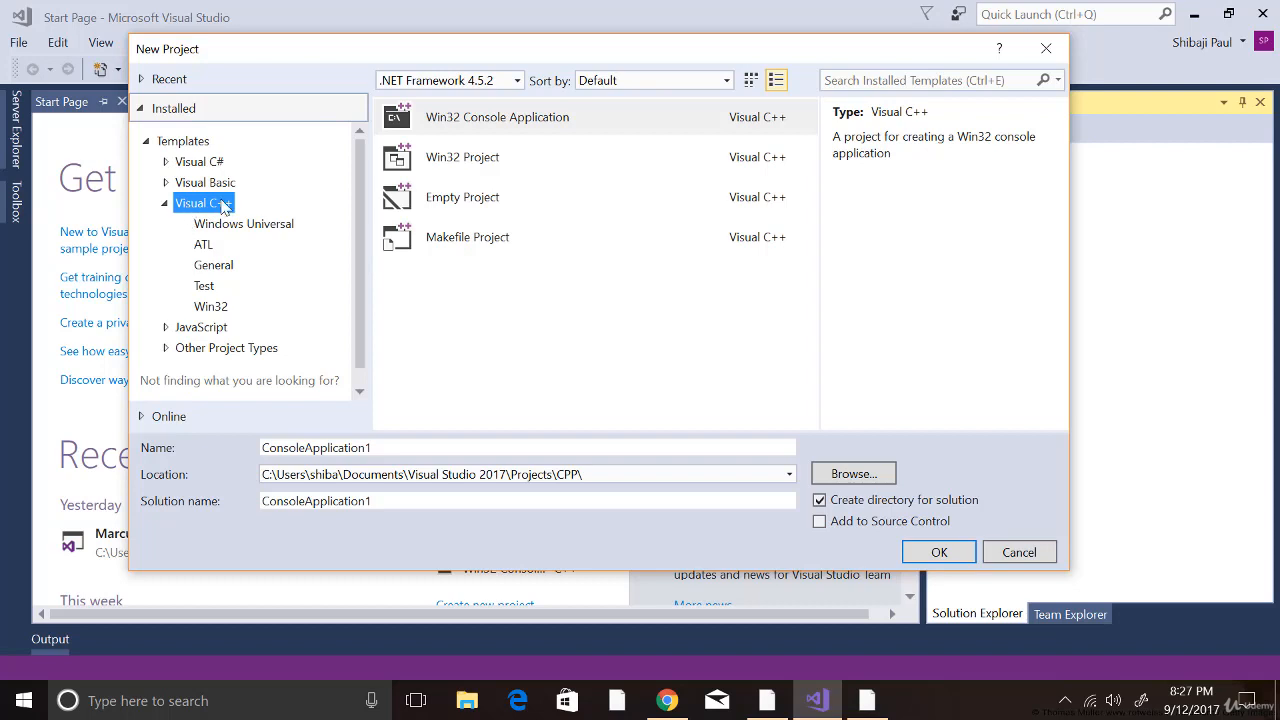
Look through the installed Visual C# and Visual Basic project templates
click(196, 163)
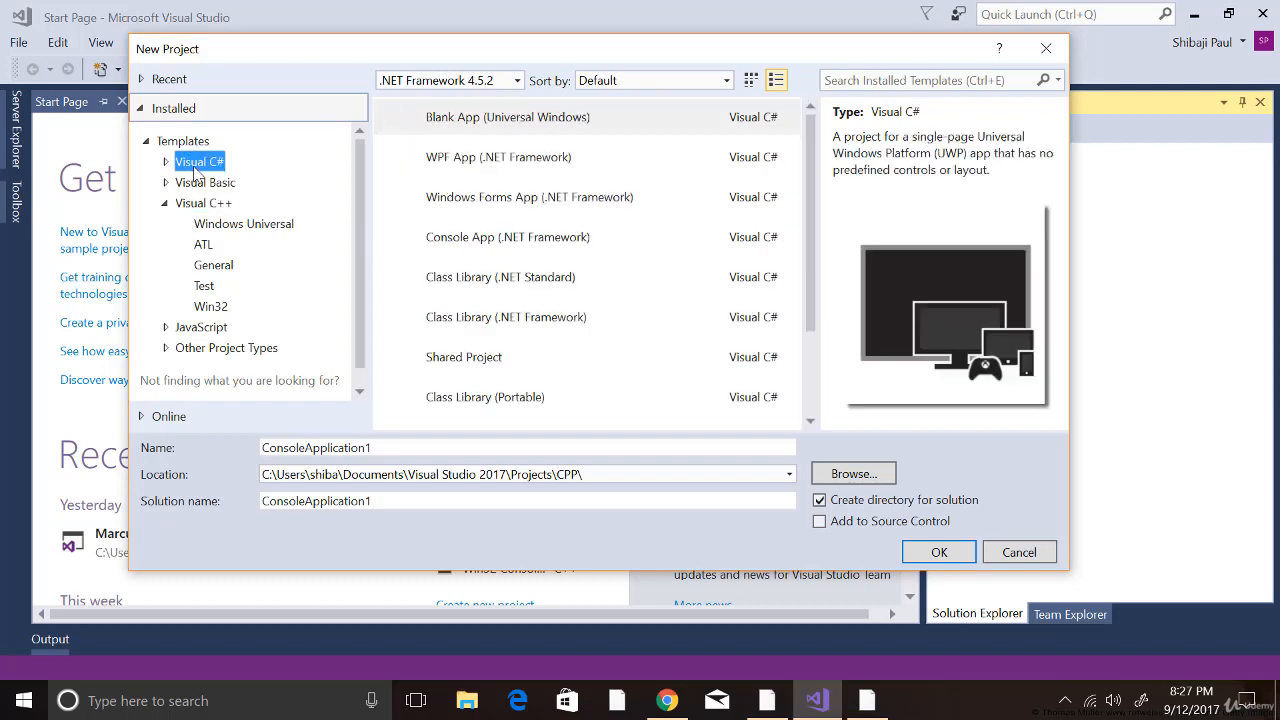
click(203, 177)
click(201, 166)
click(206, 185)
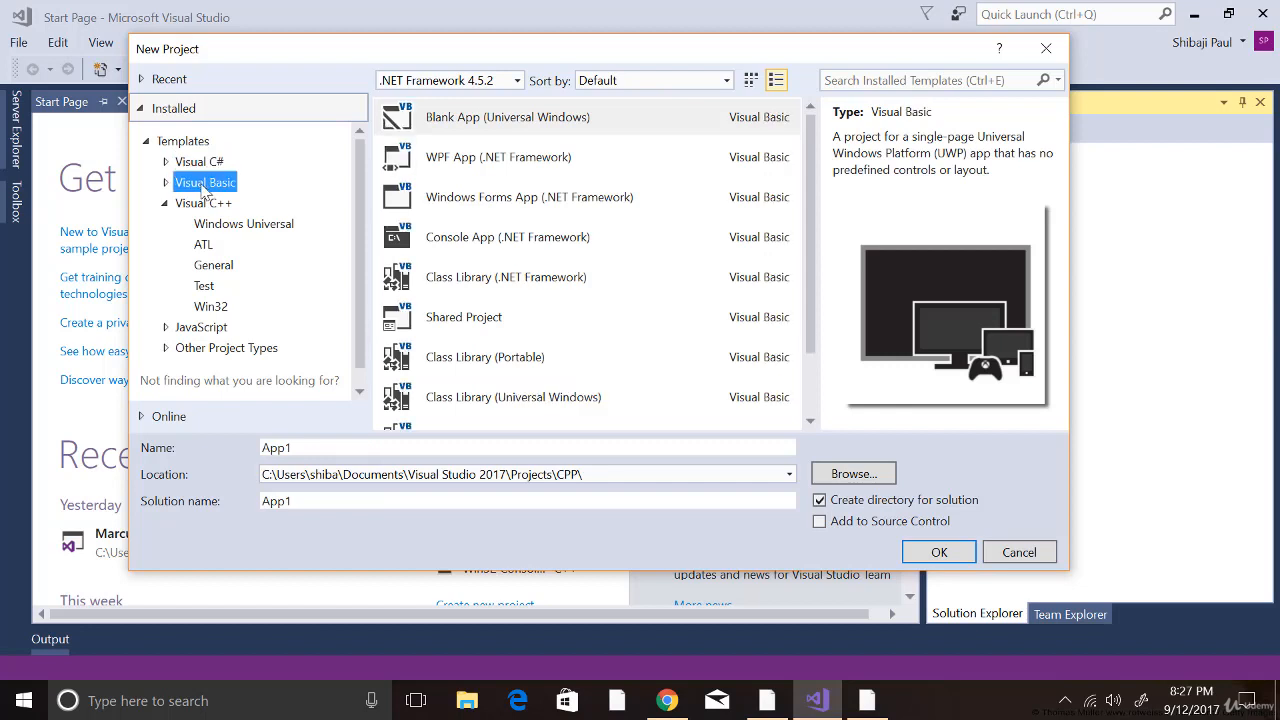
Choose the Visual C++ Win32 Console Application template and name the project FirstApp
click(208, 206)
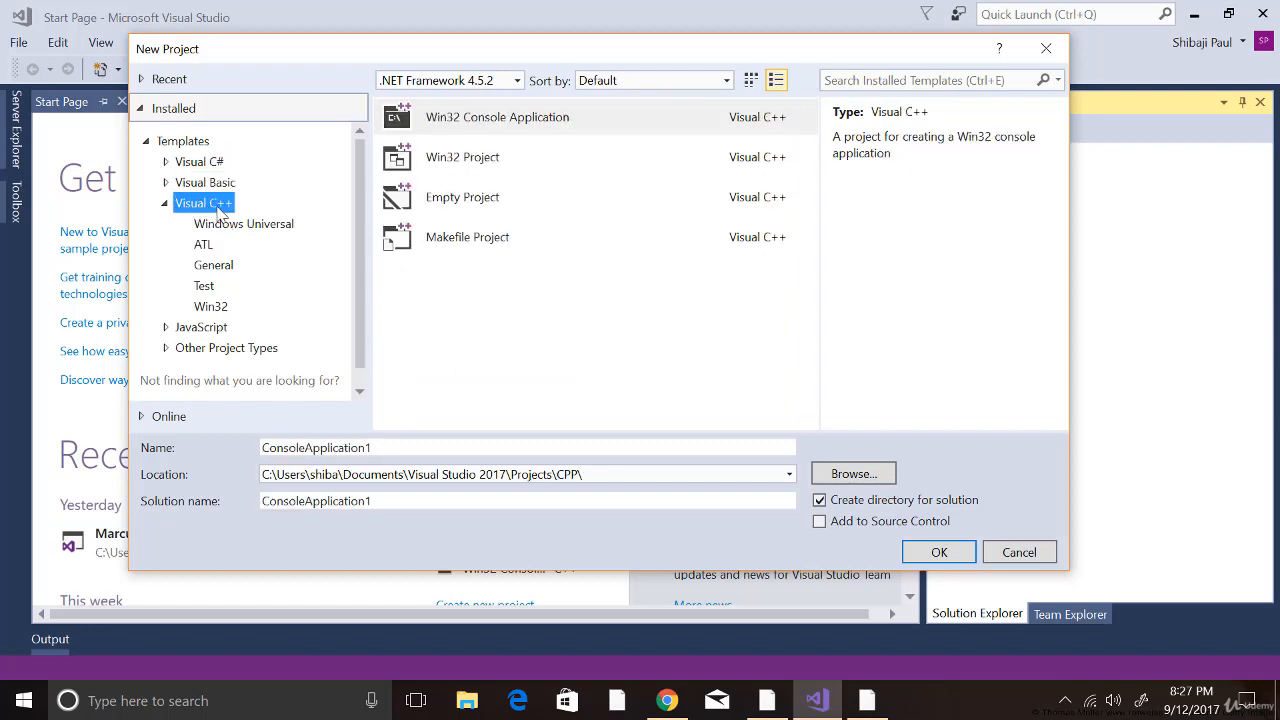
click(440, 118)
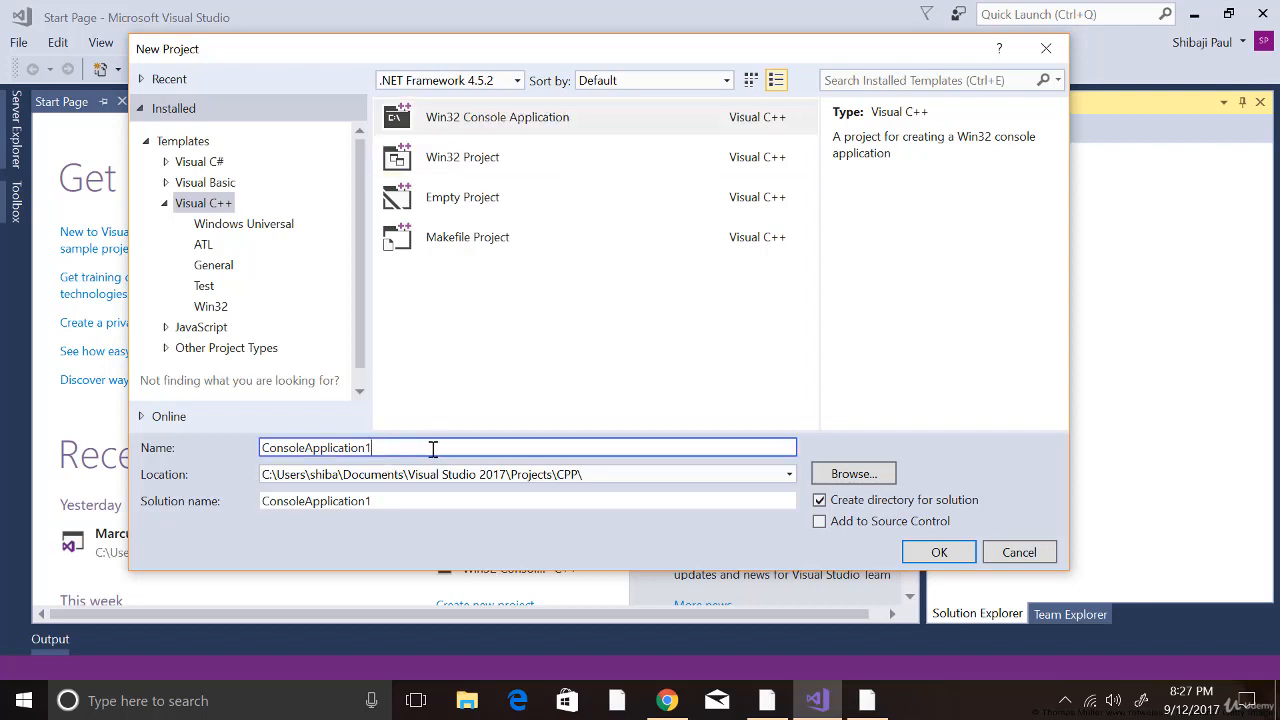
drag(430, 449, 233, 452)
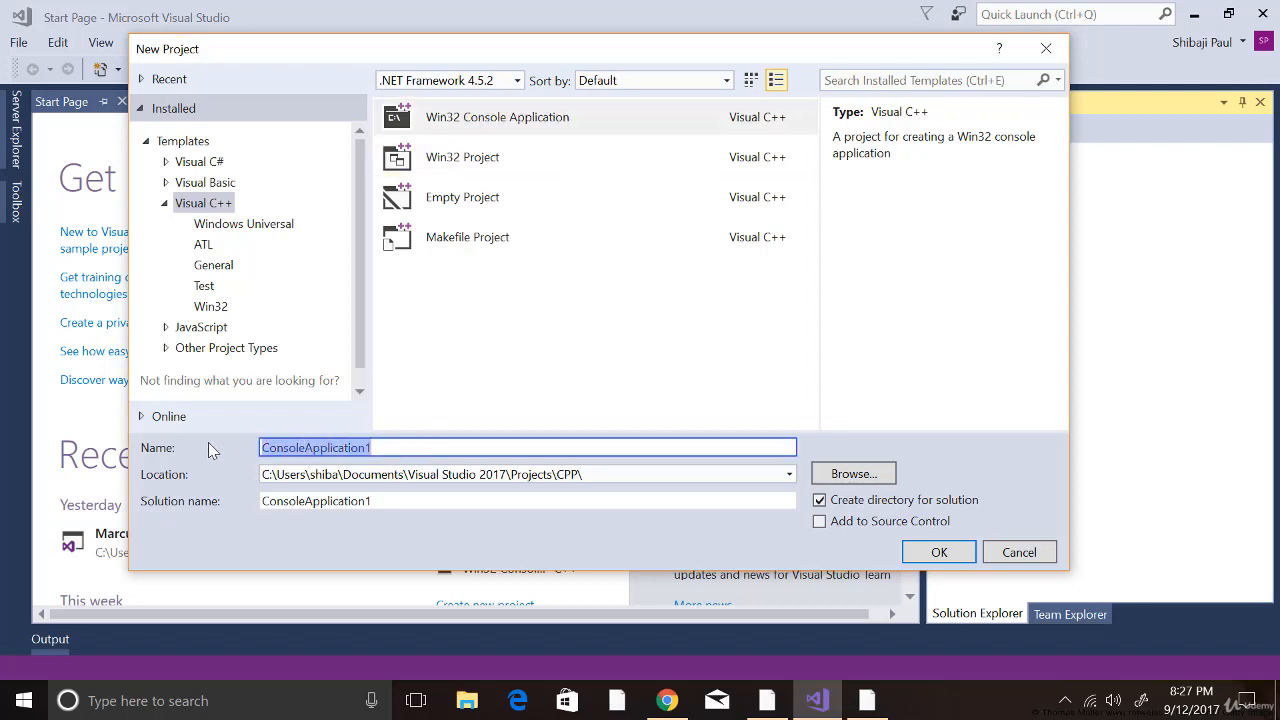
text(FirstApp)
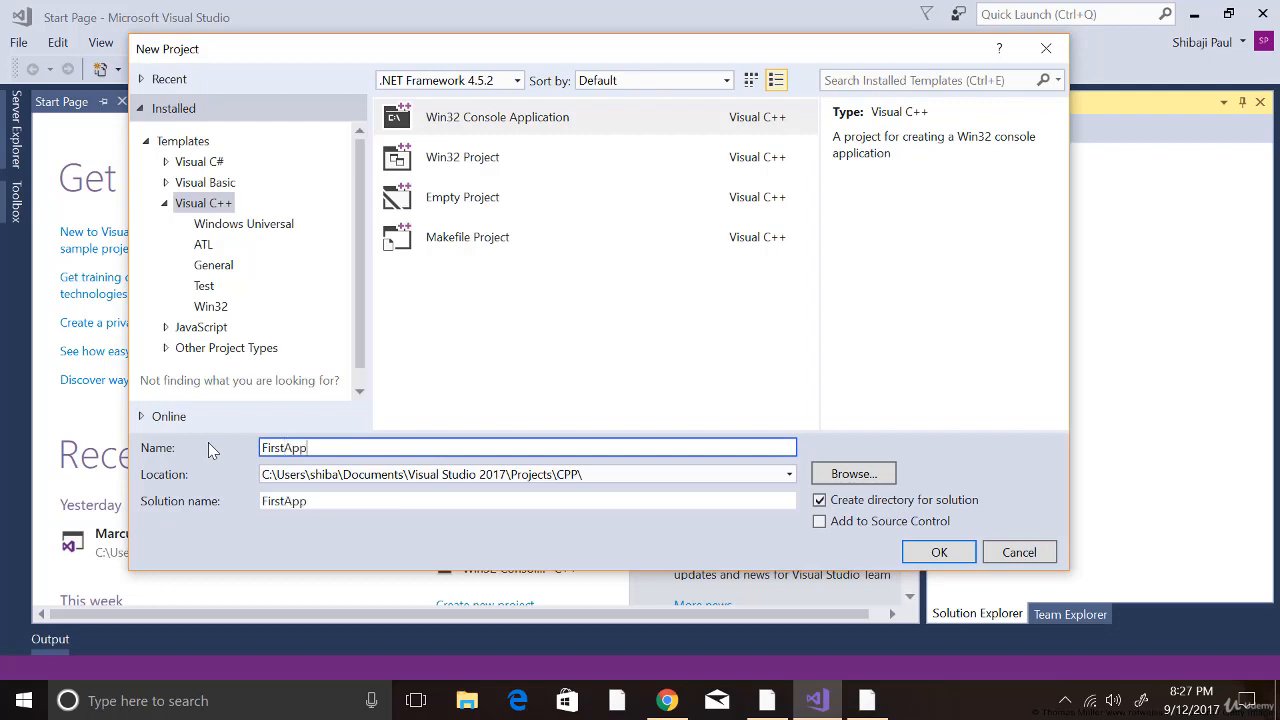
Examine the new project's location path and browse its folder, keeping the existing location
click(683, 474)
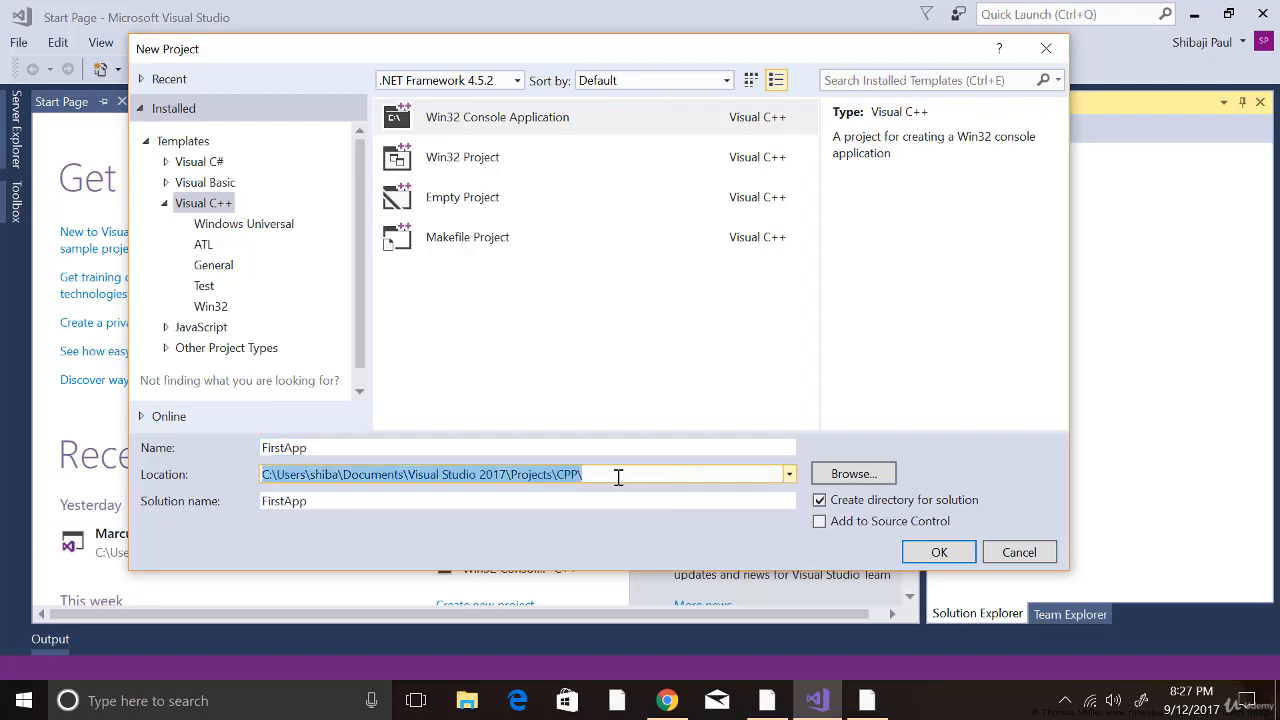
drag(657, 477, 255, 487)
click(851, 476)
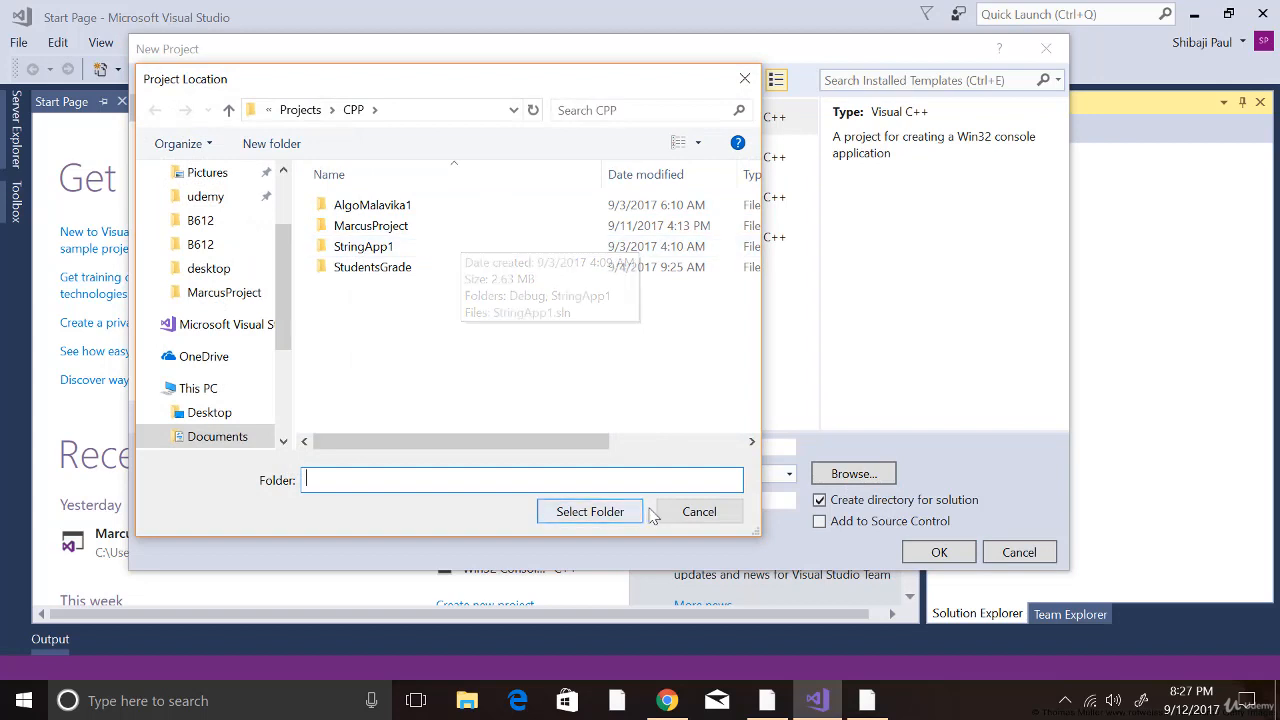
click(685, 514)
click(591, 478)
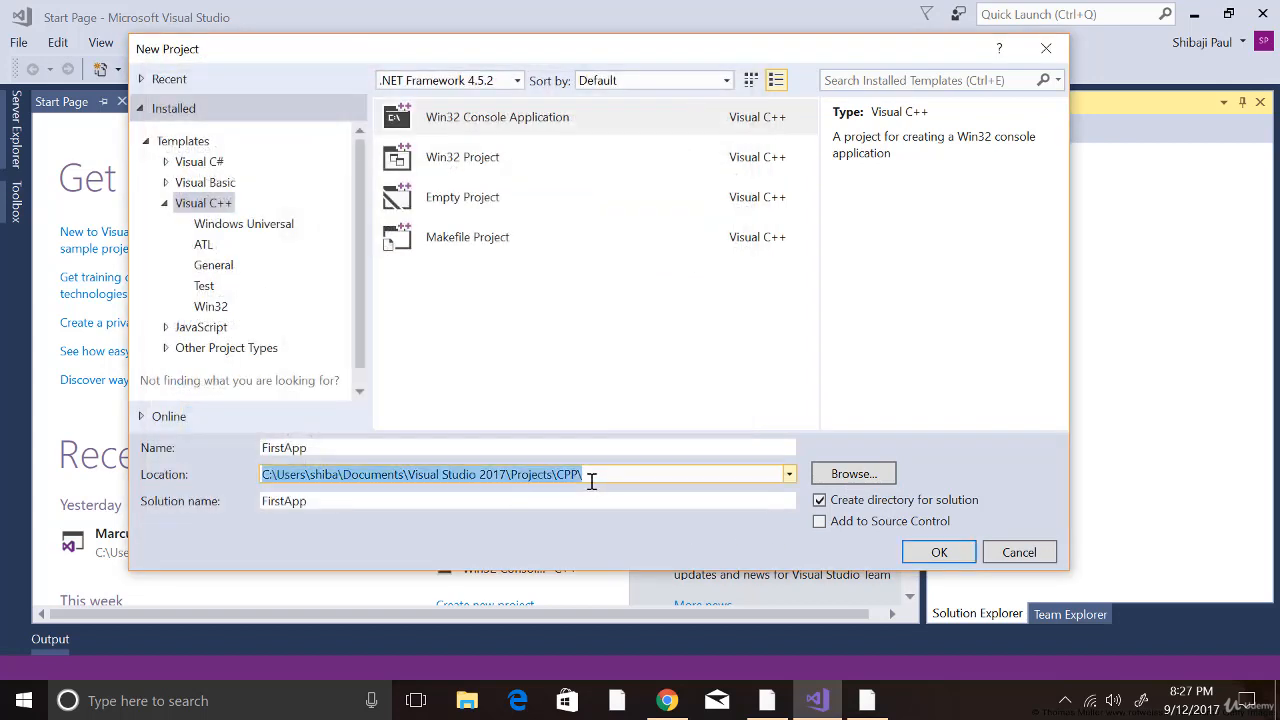
click(594, 478)
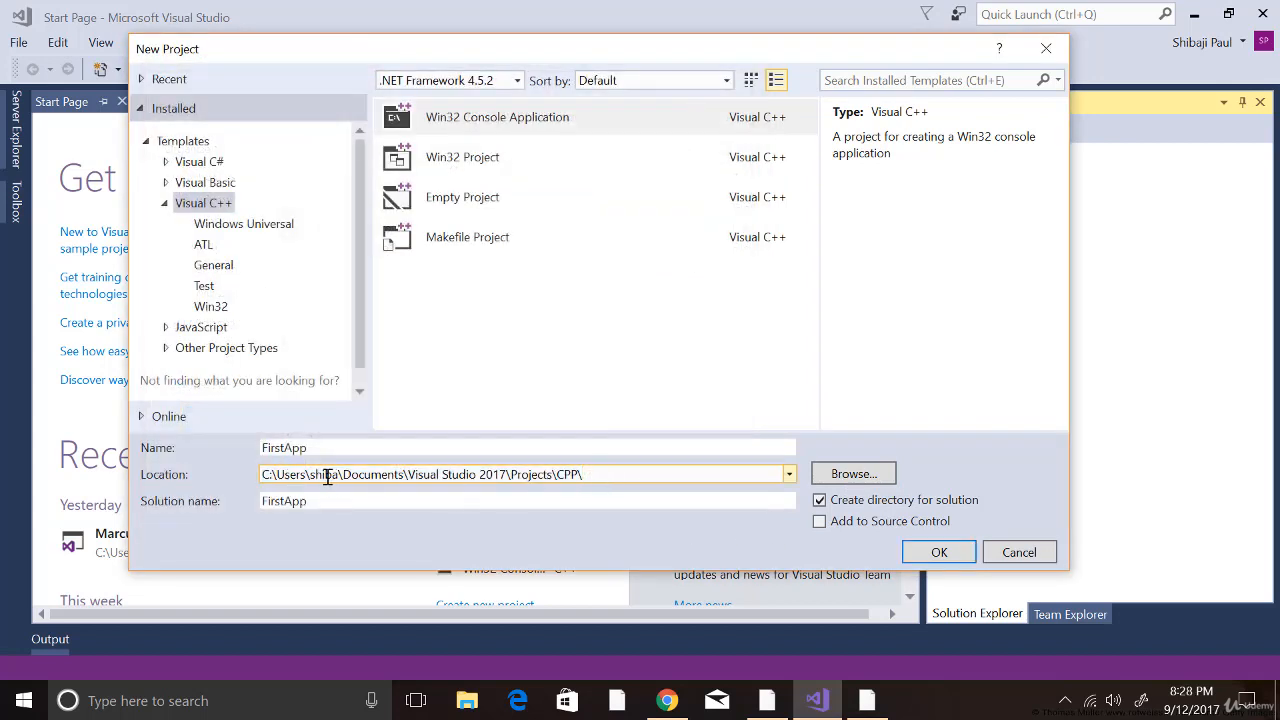
double_click(541, 476)
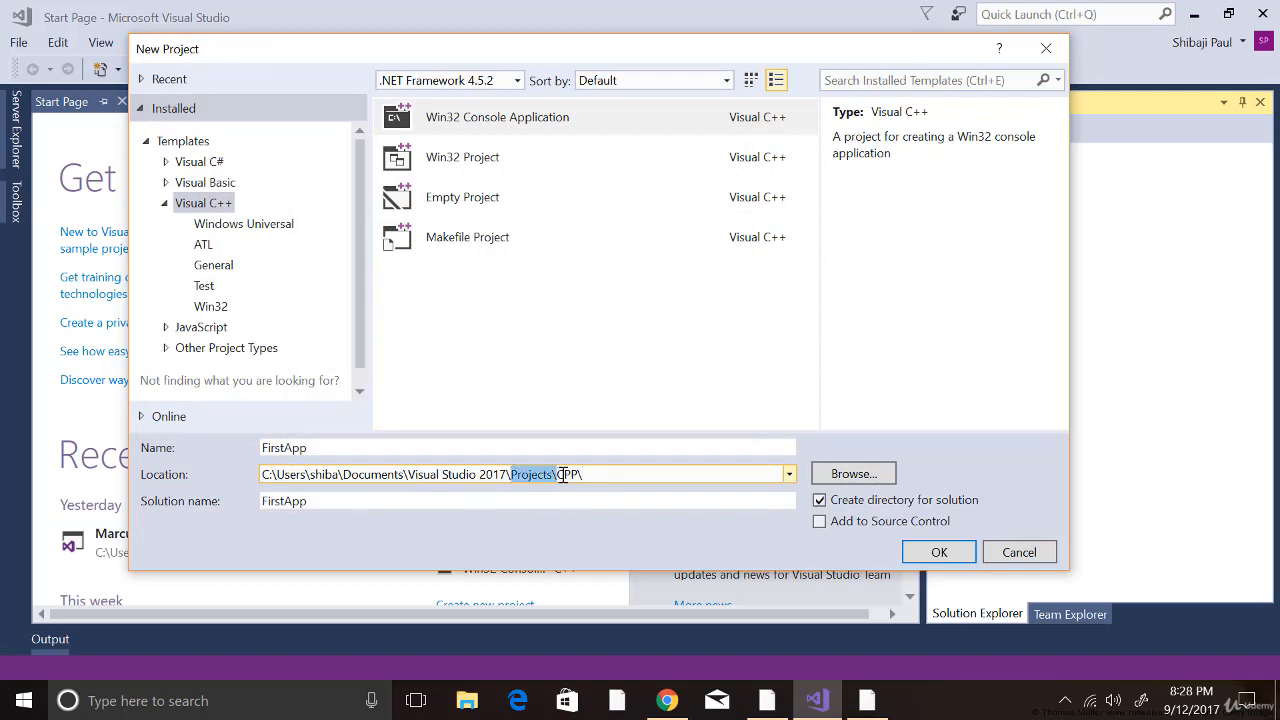
click(650, 476)
double_click(352, 451)
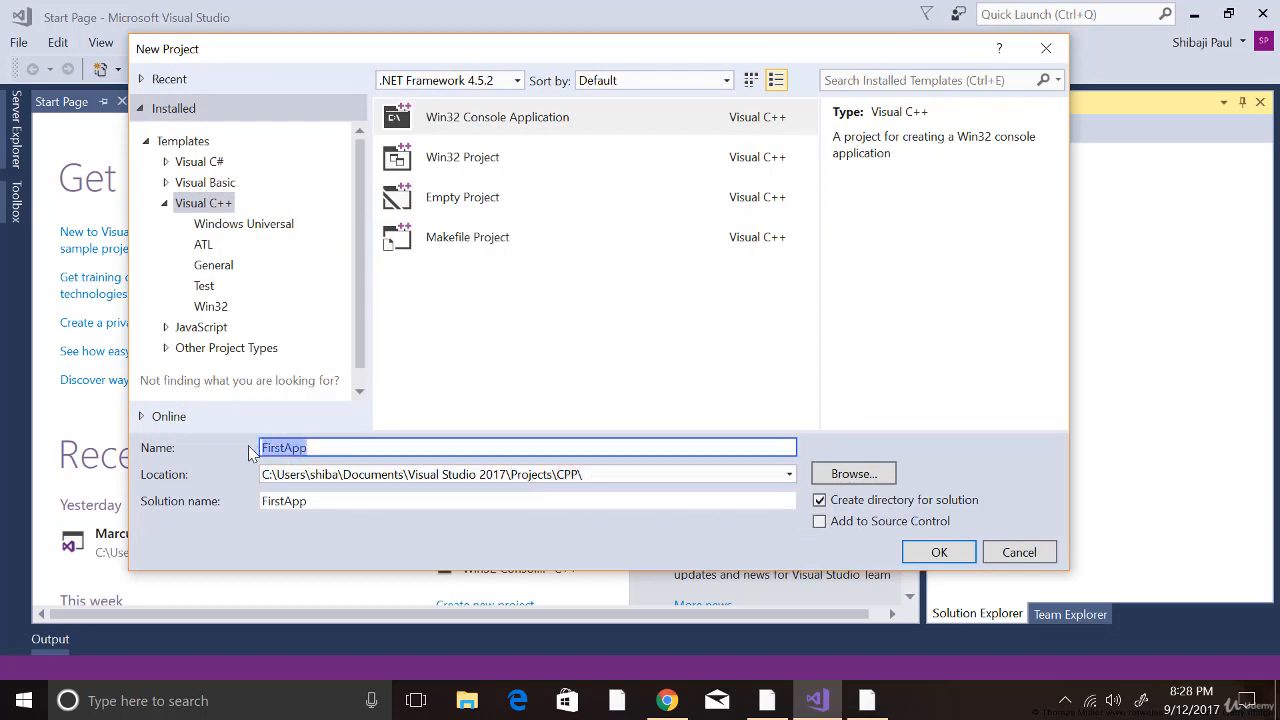
triple_click(560, 476)
click(620, 477)
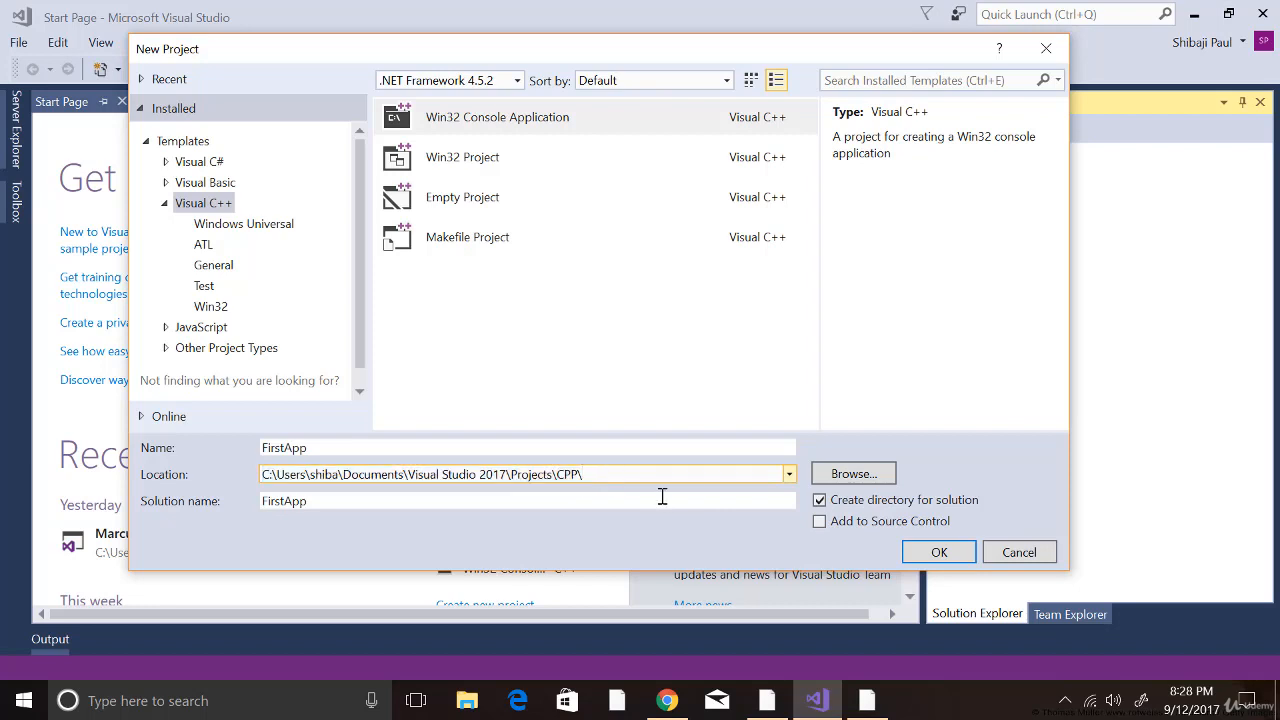
Create the FirstApp project as a console application with the Empty project option enabled
click(930, 556)
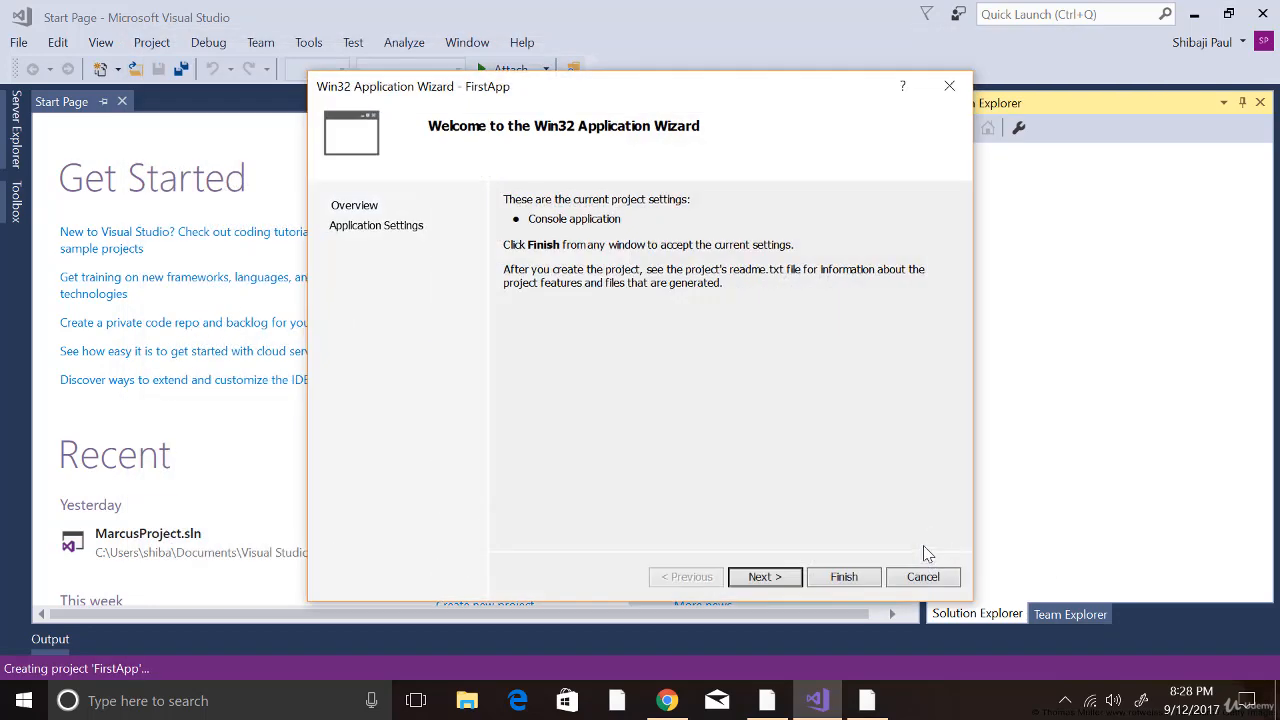
click(766, 582)
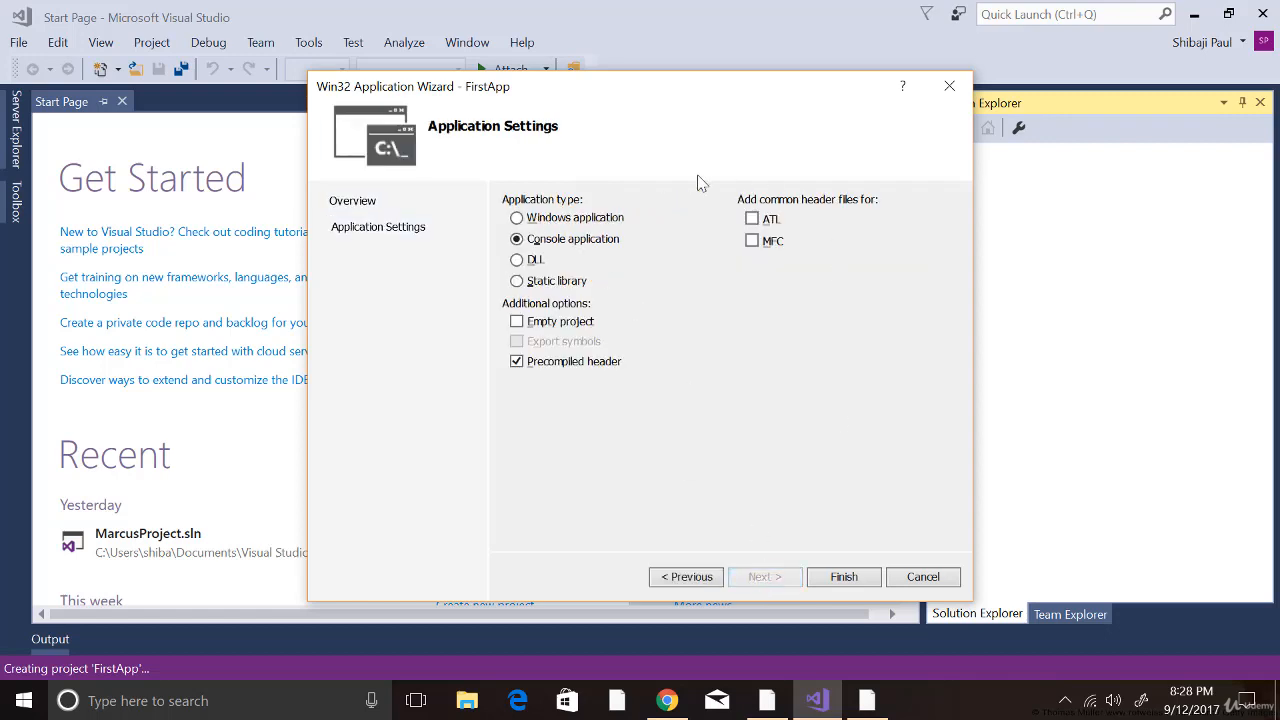
click(517, 322)
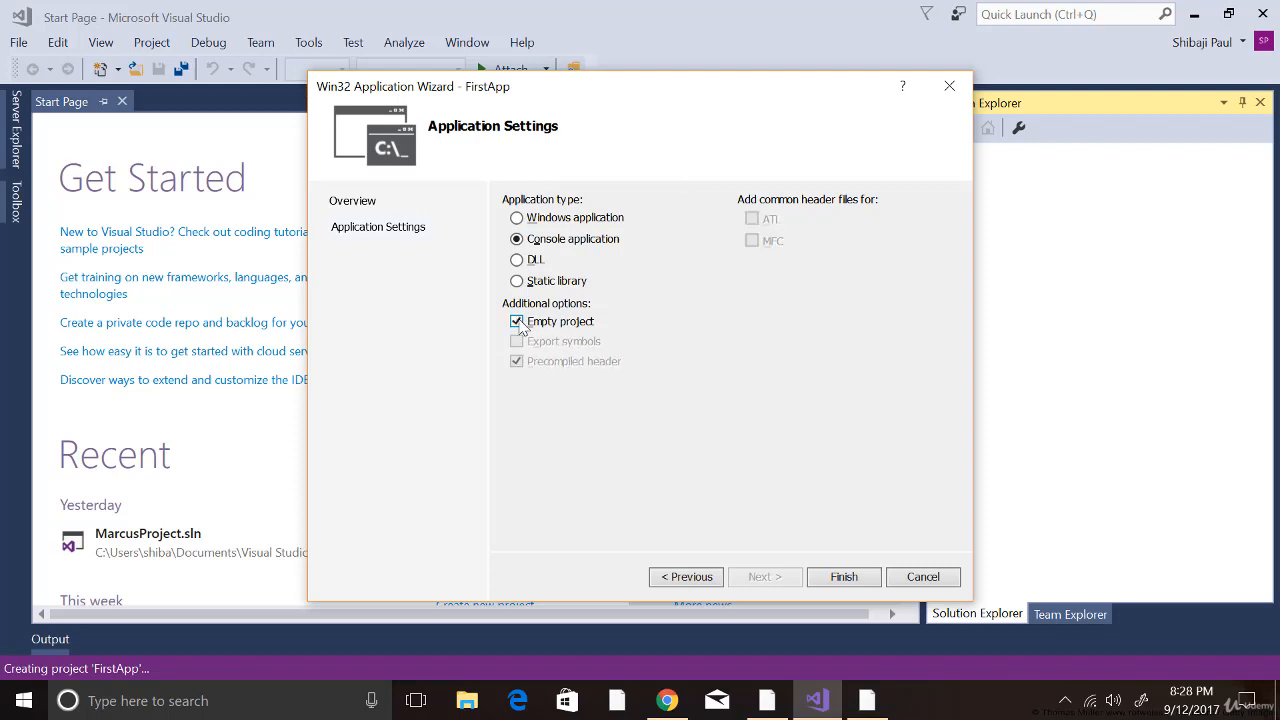
click(855, 587)
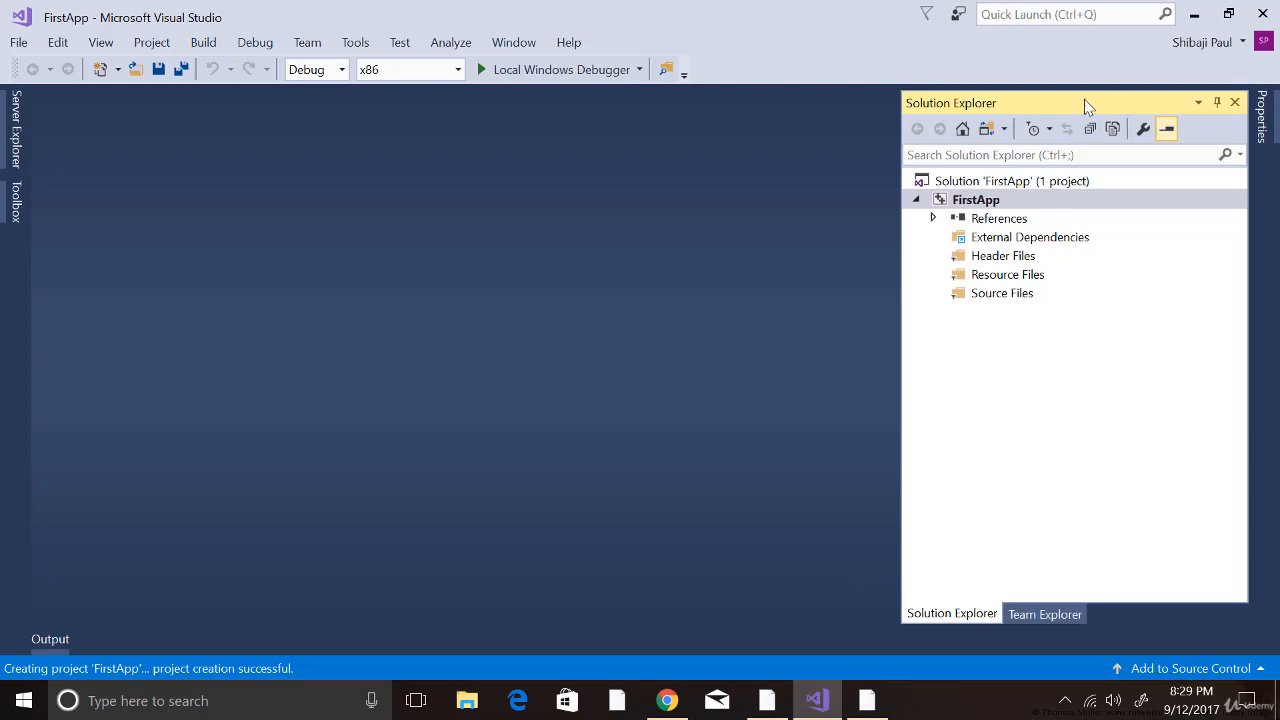
Start adding a new item to the Source Files folder of the FirstApp project
click(933, 218)
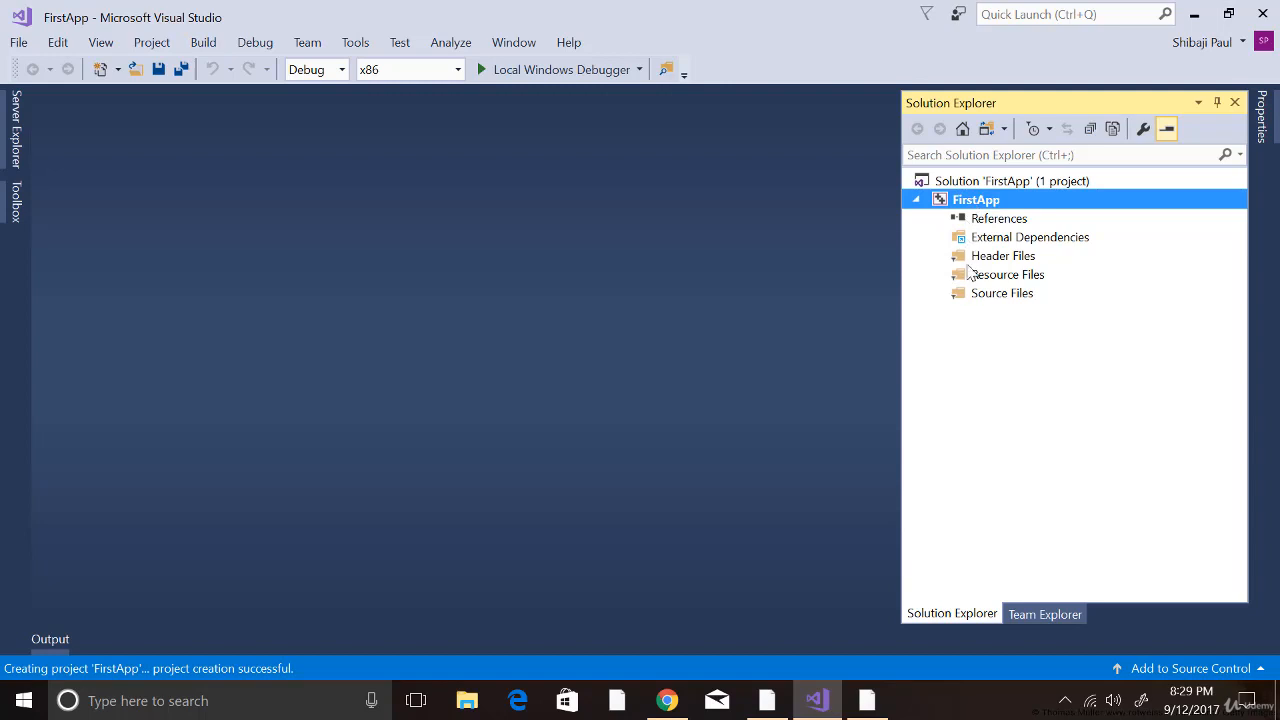
click(991, 298)
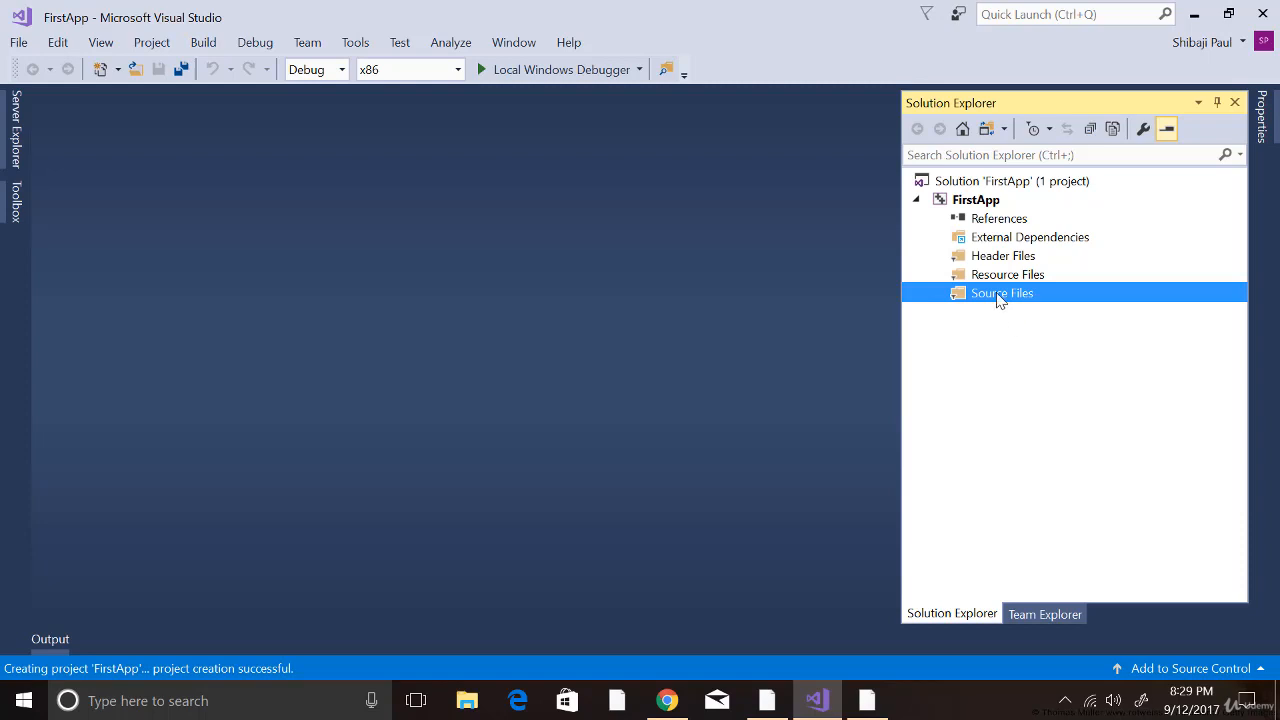
right_click(999, 300)
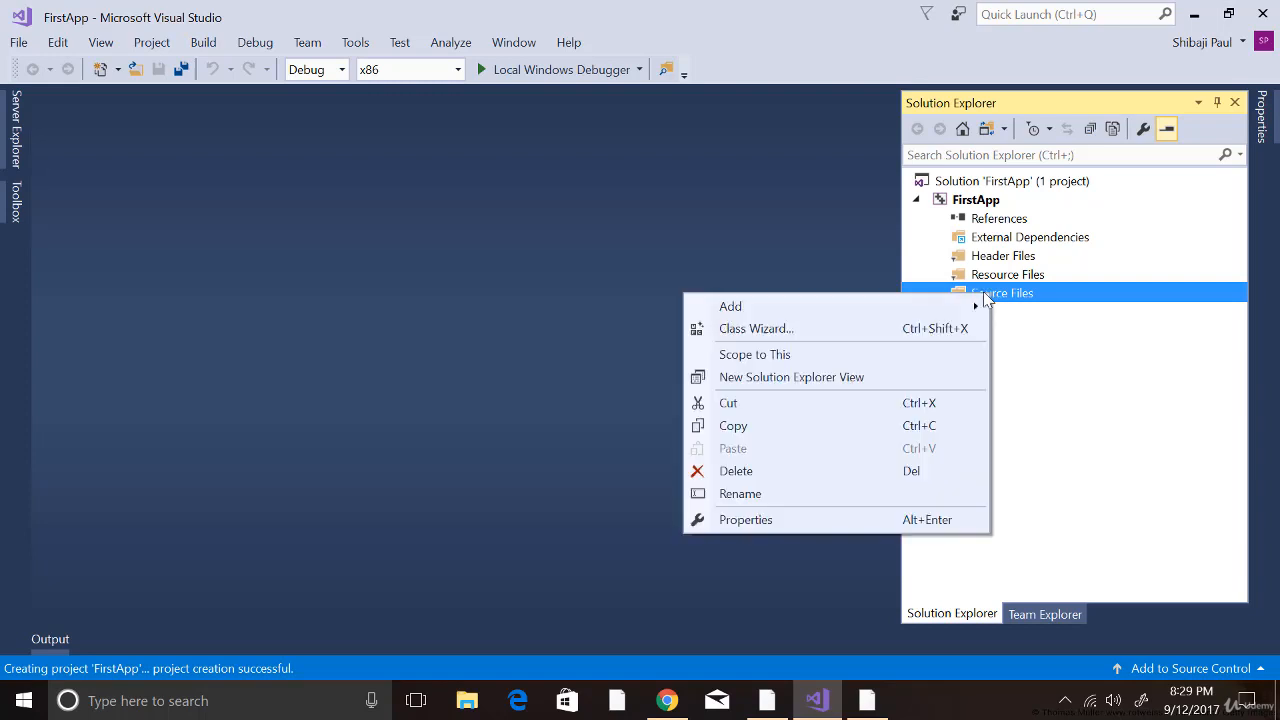
mouse_move(958, 315)
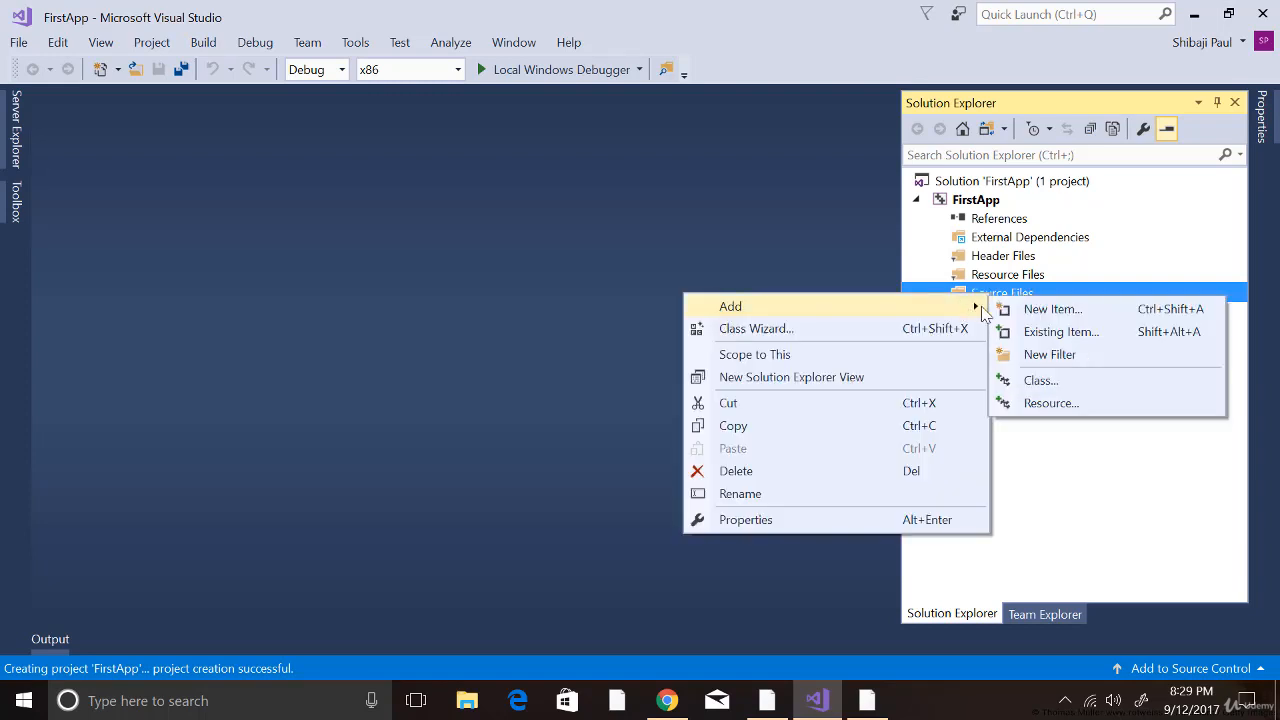
click(1047, 314)
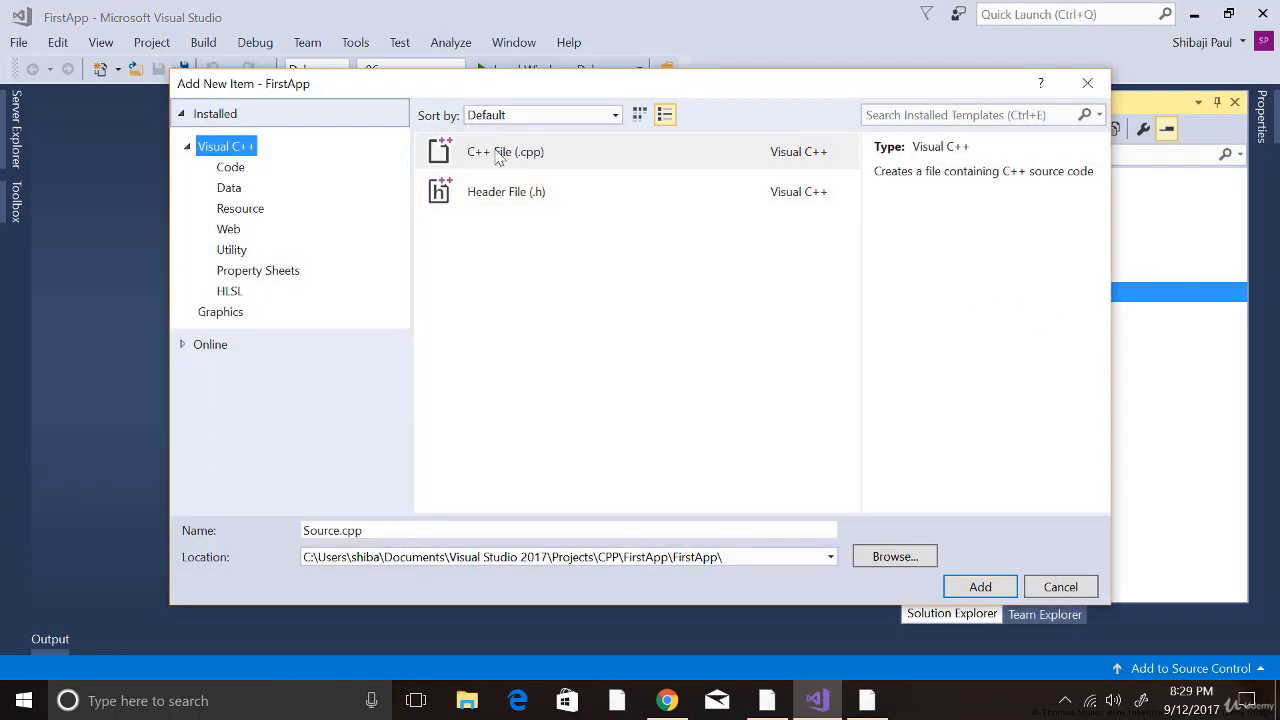
Choose the C++ File (.cpp) template, name the file main.cpp and add it to the project
click(508, 190)
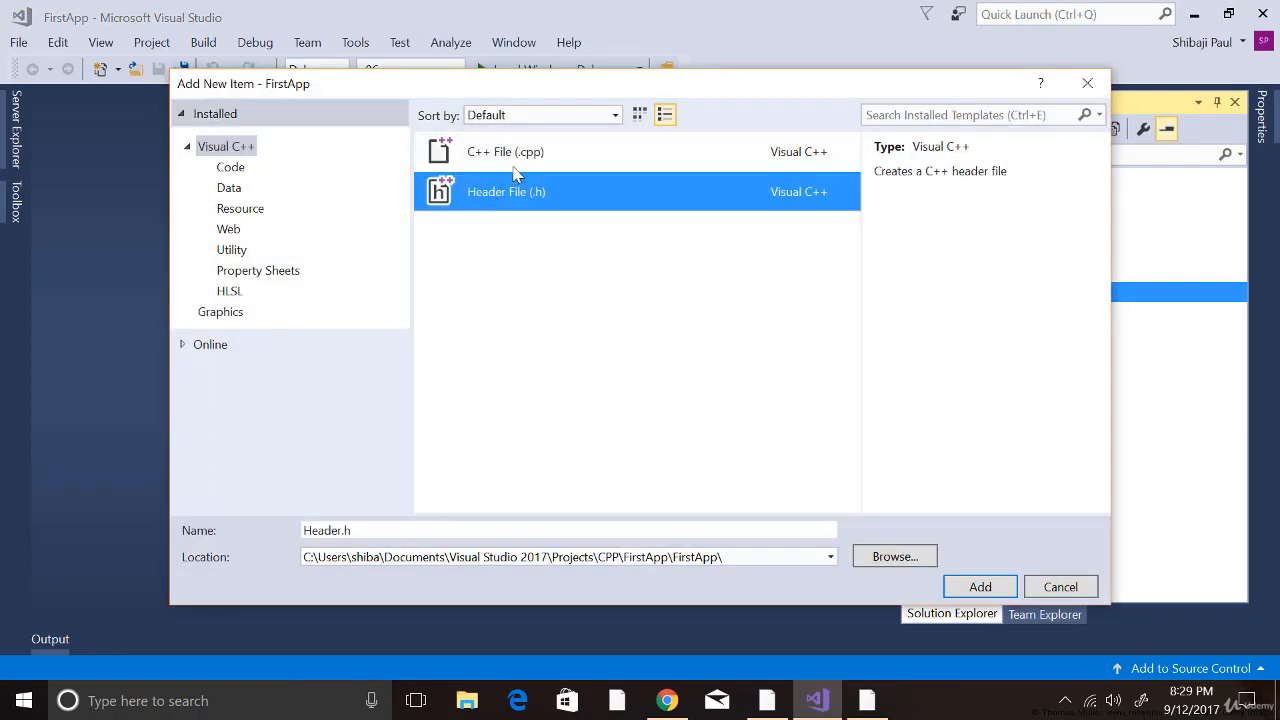
click(512, 163)
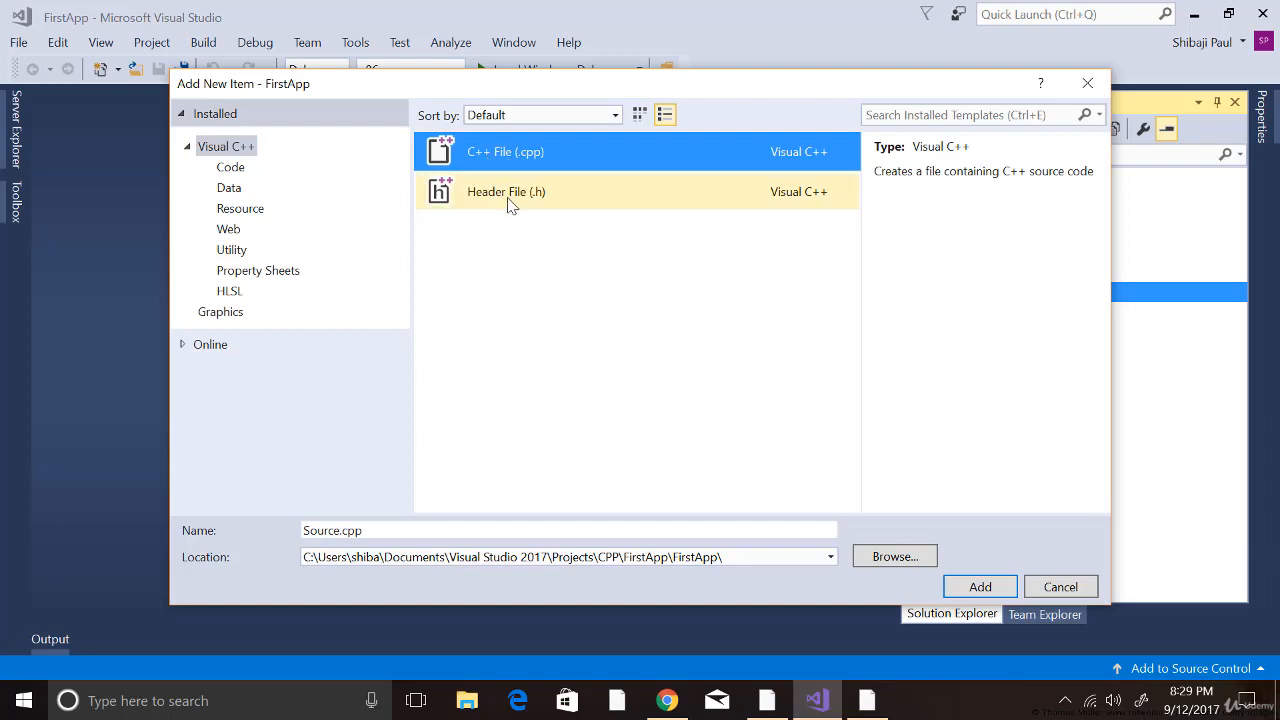
click(510, 205)
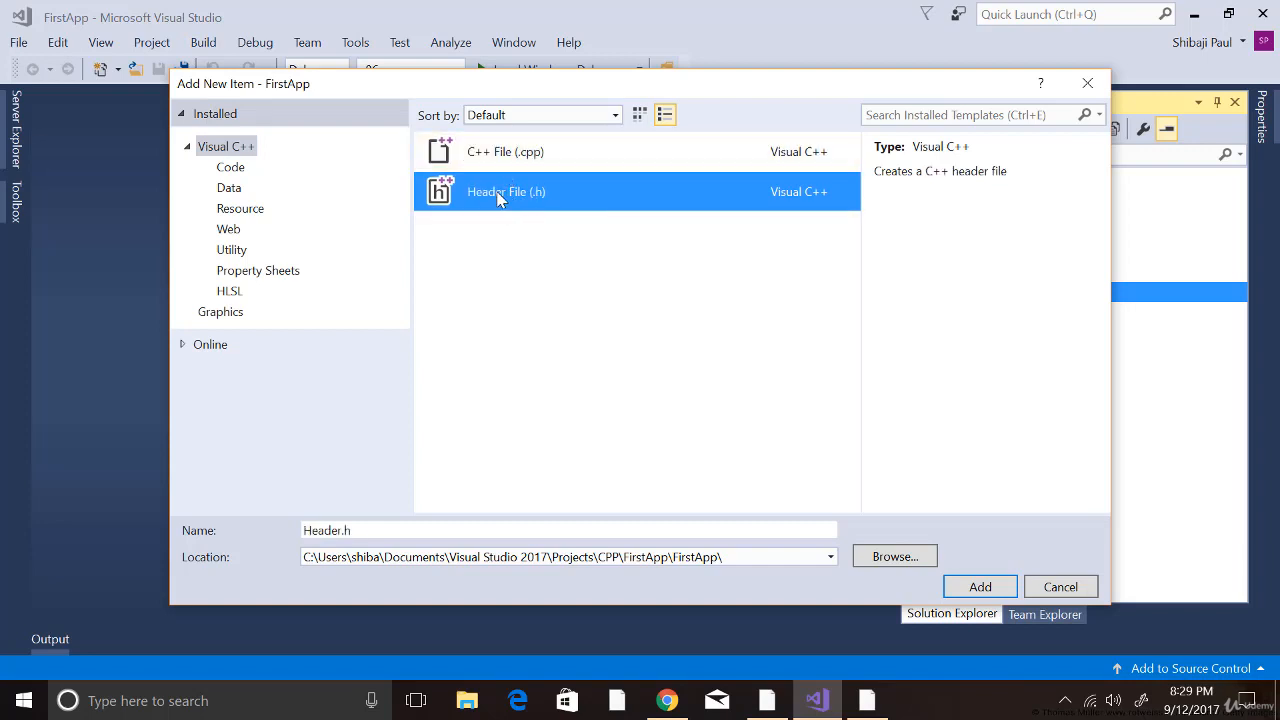
click(496, 158)
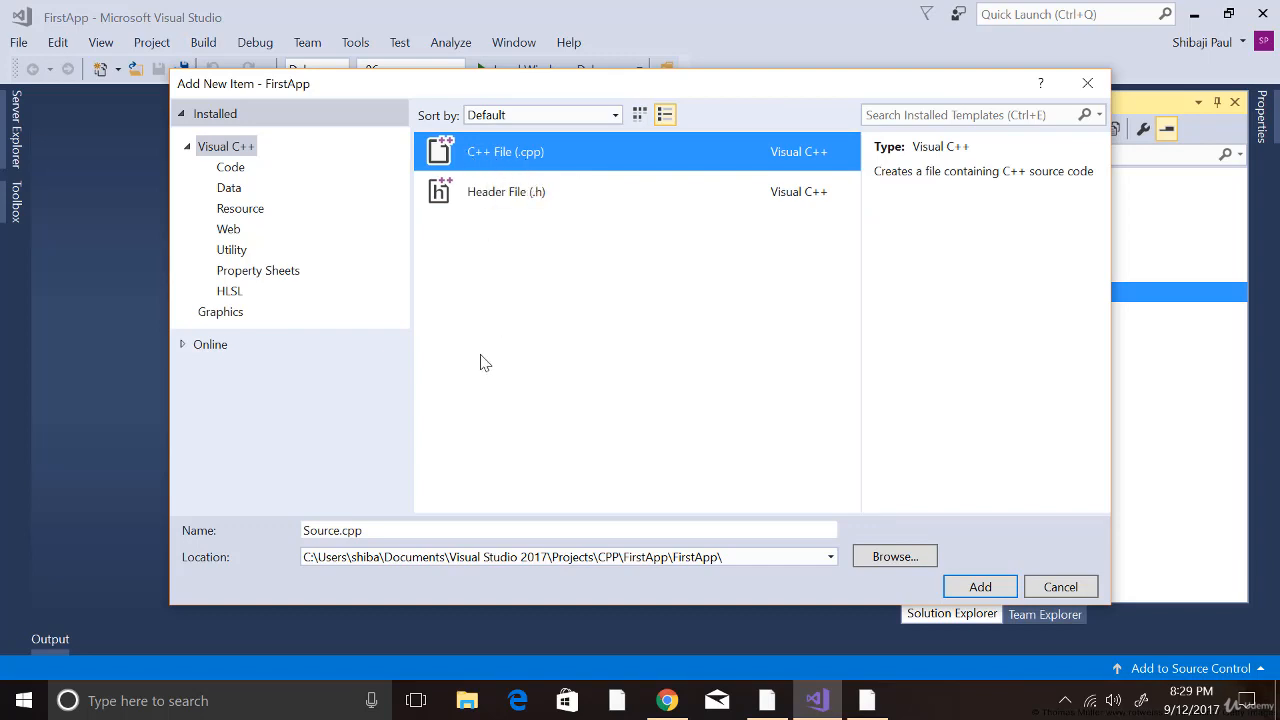
click(379, 537)
drag(431, 534, 280, 527)
text(main)
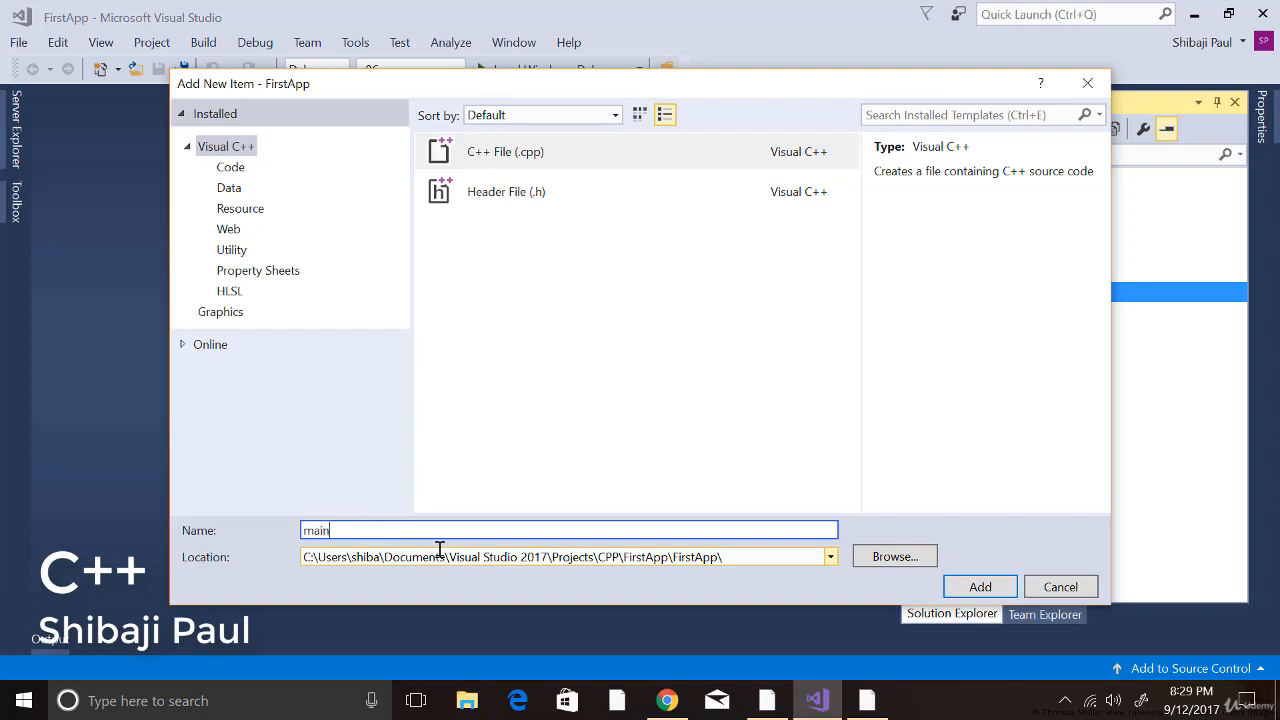
text(.cpp)
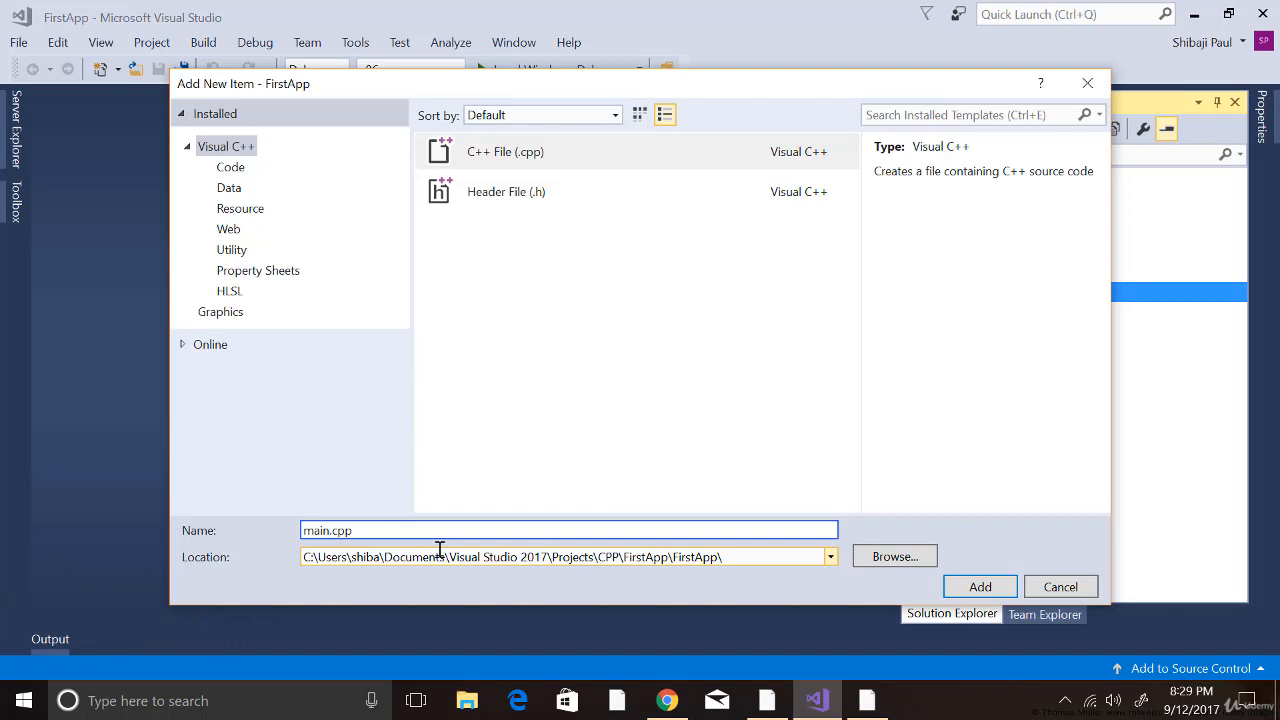
click(978, 589)
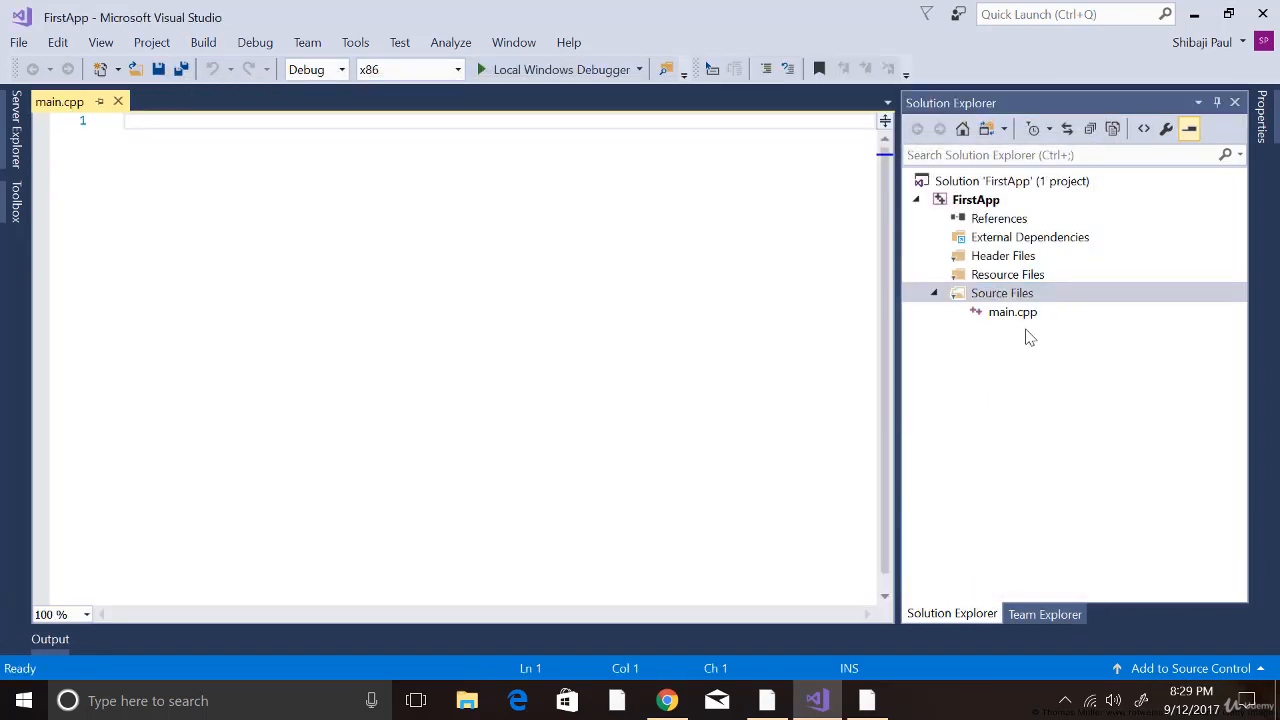
In main.cpp, include iostream, use namespace std and write a main function that outputs "Hello world!" followed by endl and returns 0
click(1018, 316)
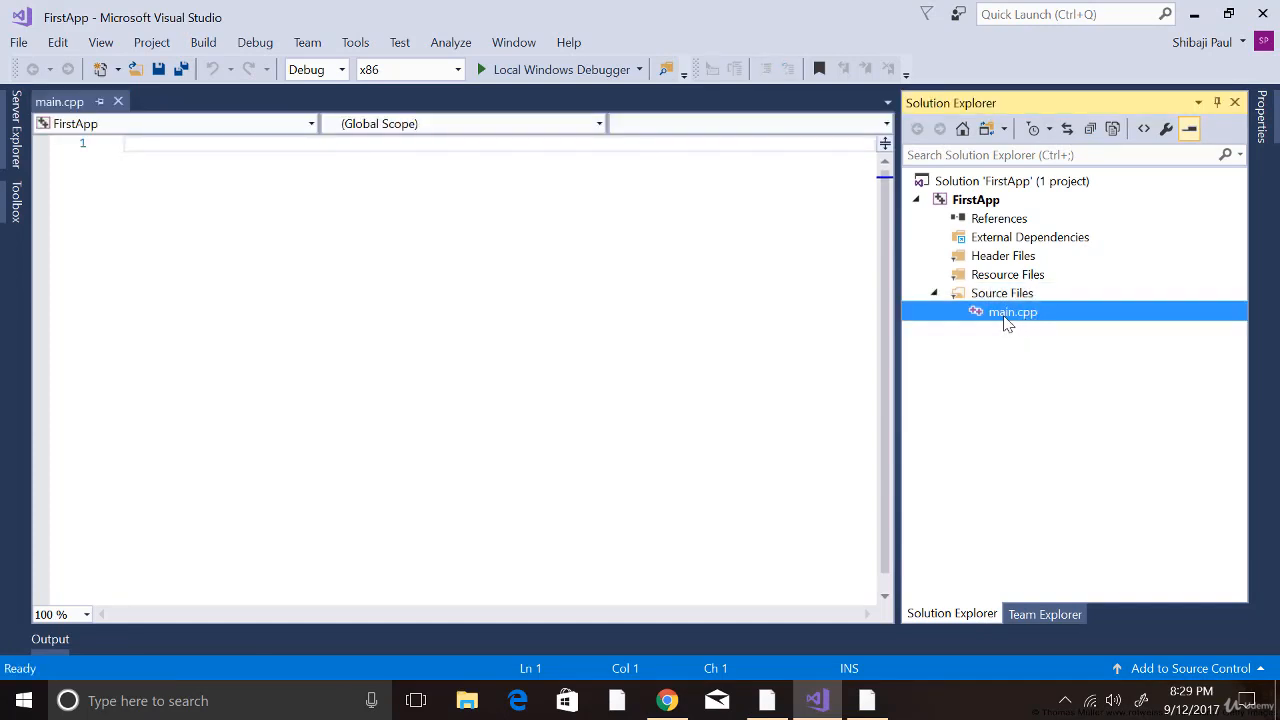
click(259, 180)
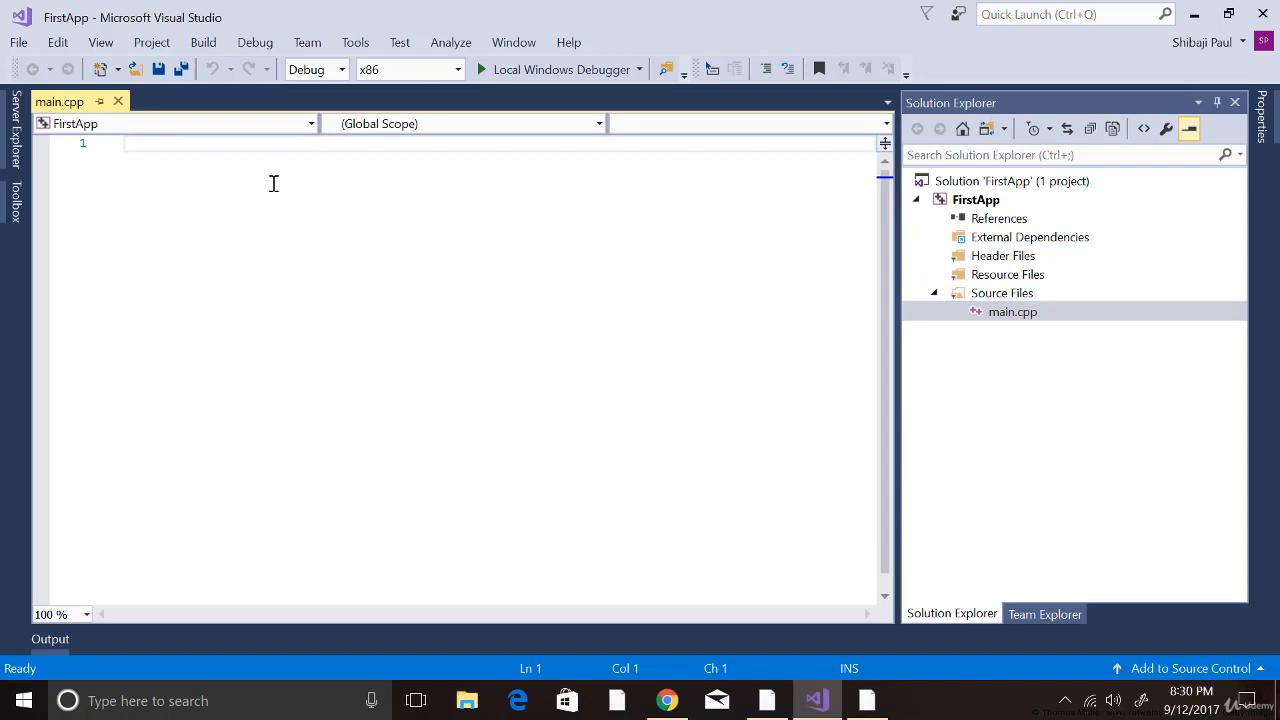
text(#include <iostream>  using namespace std;  int main() {     cout << "Hello world!" << endl;     return 0; })
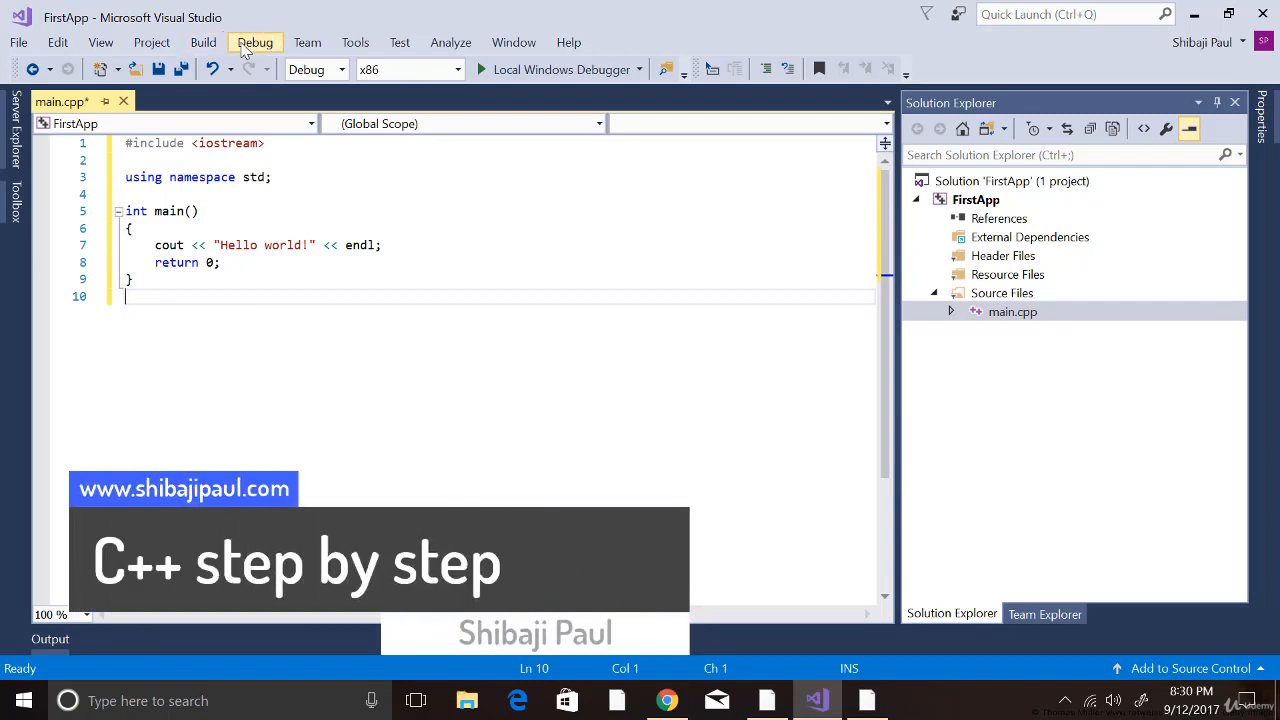
Run the program without debugging, agreeing to build the out-of-date FirstApp project
click(205, 44)
mouse_move(260, 52)
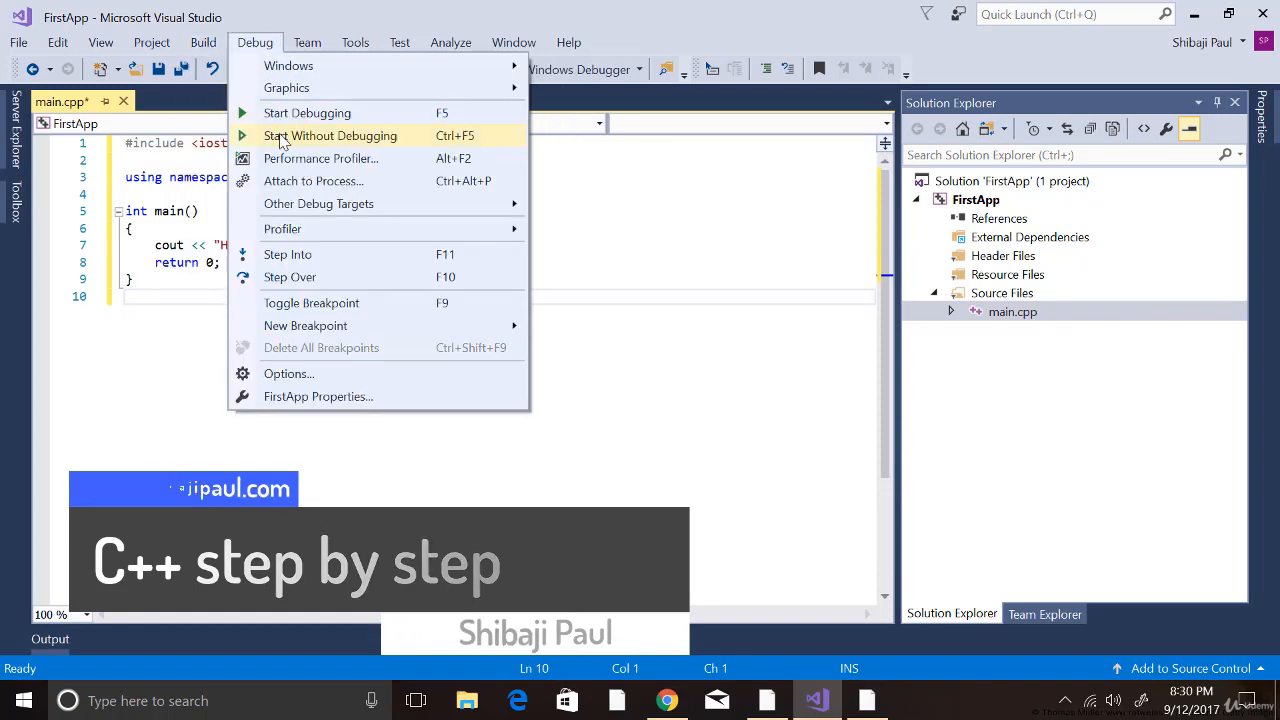
click(368, 145)
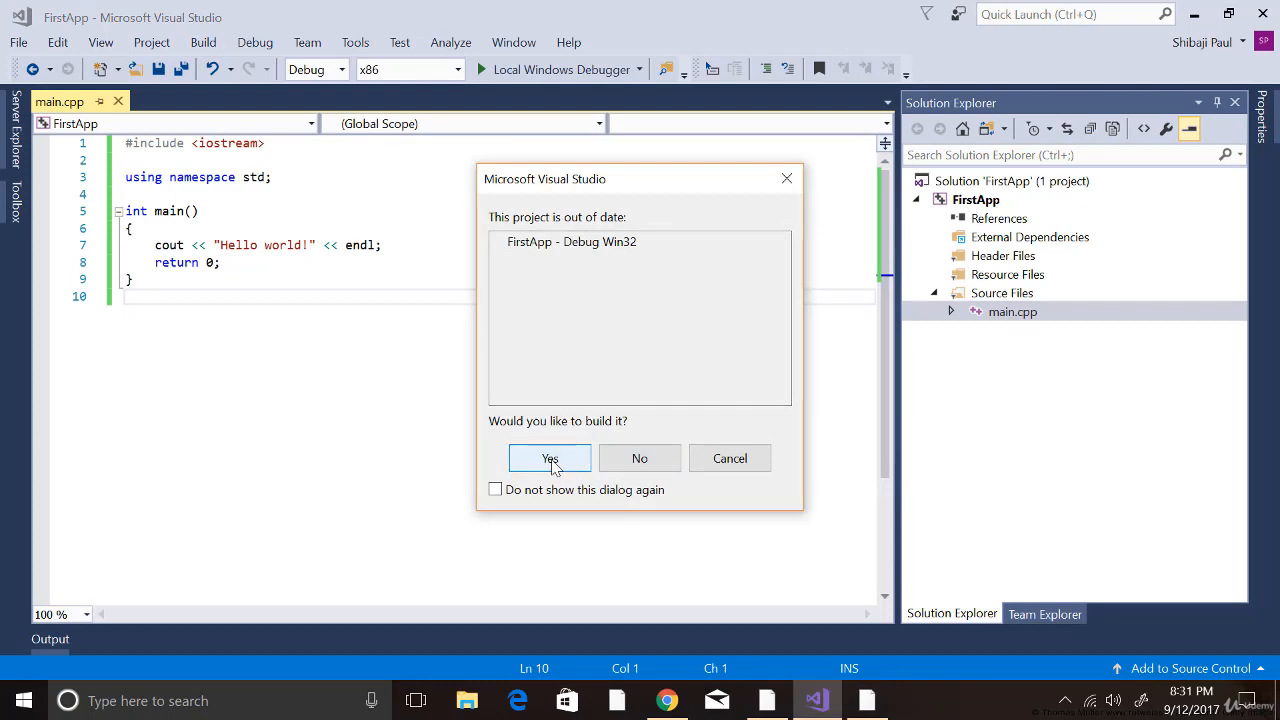
click(550, 459)
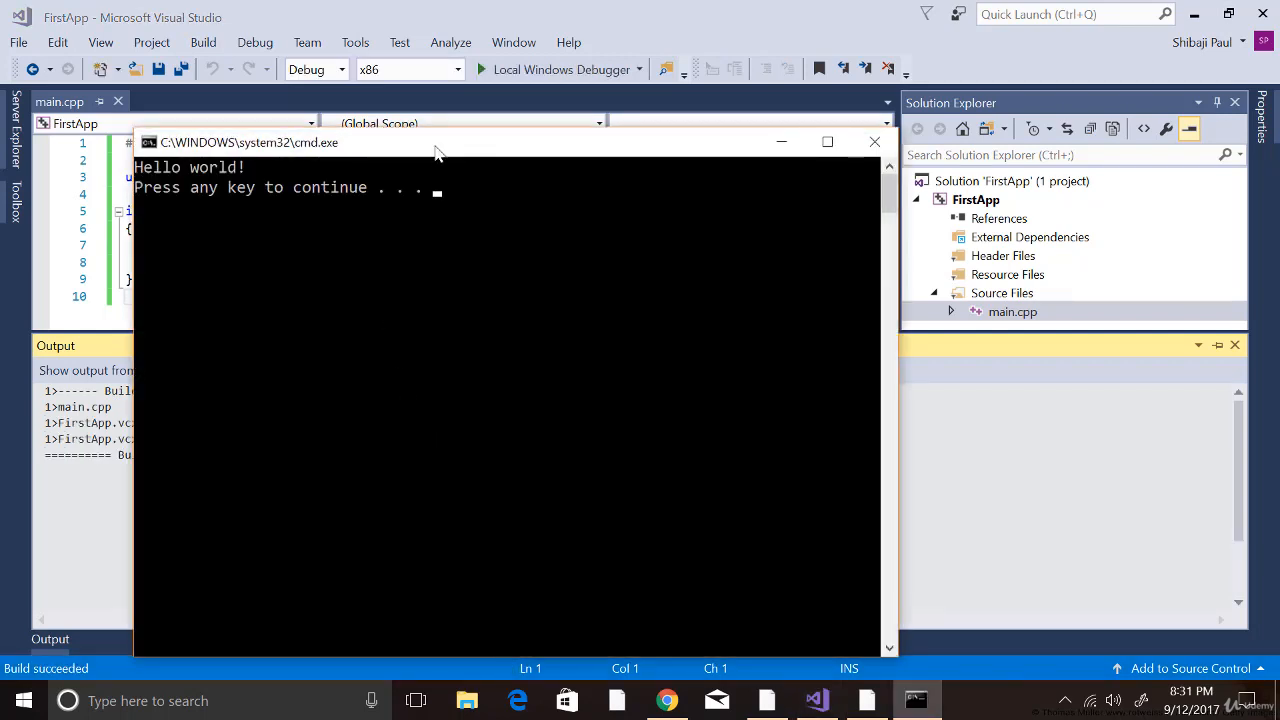
Move the console window clear of the source code to check the program's output, and dismiss it
drag(440, 156, 703, 73)
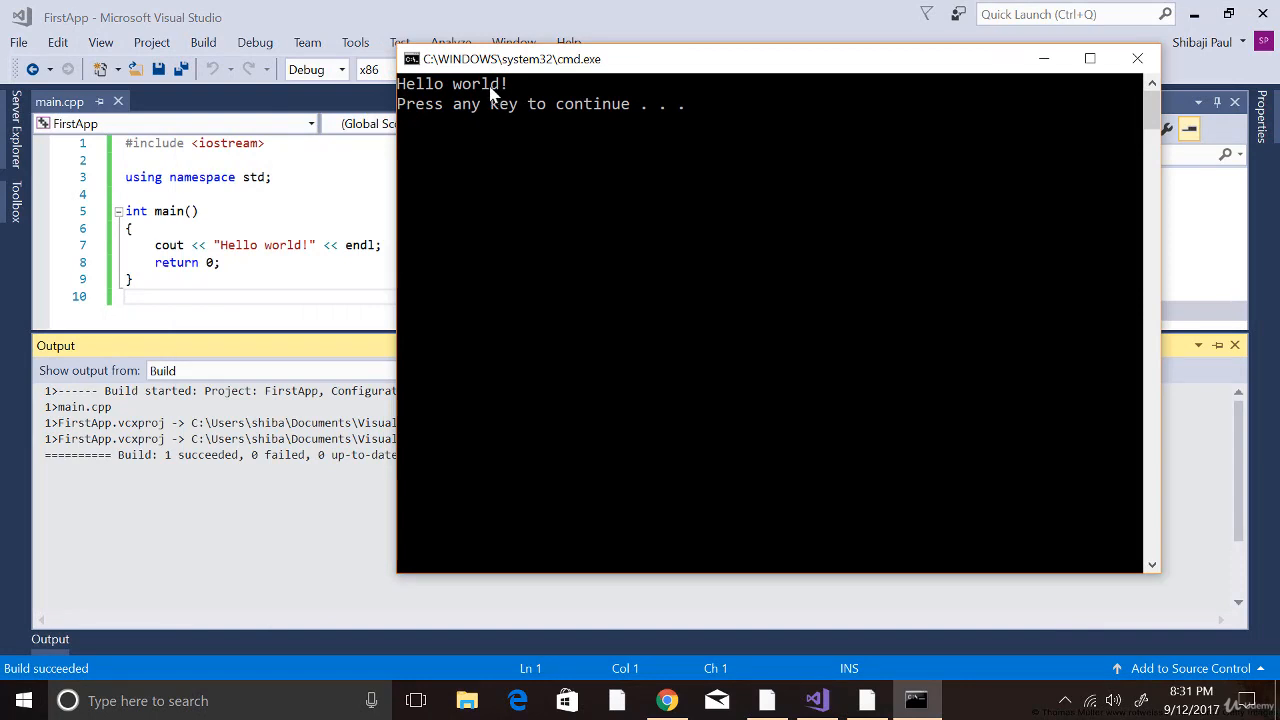
drag(591, 65, 572, 68)
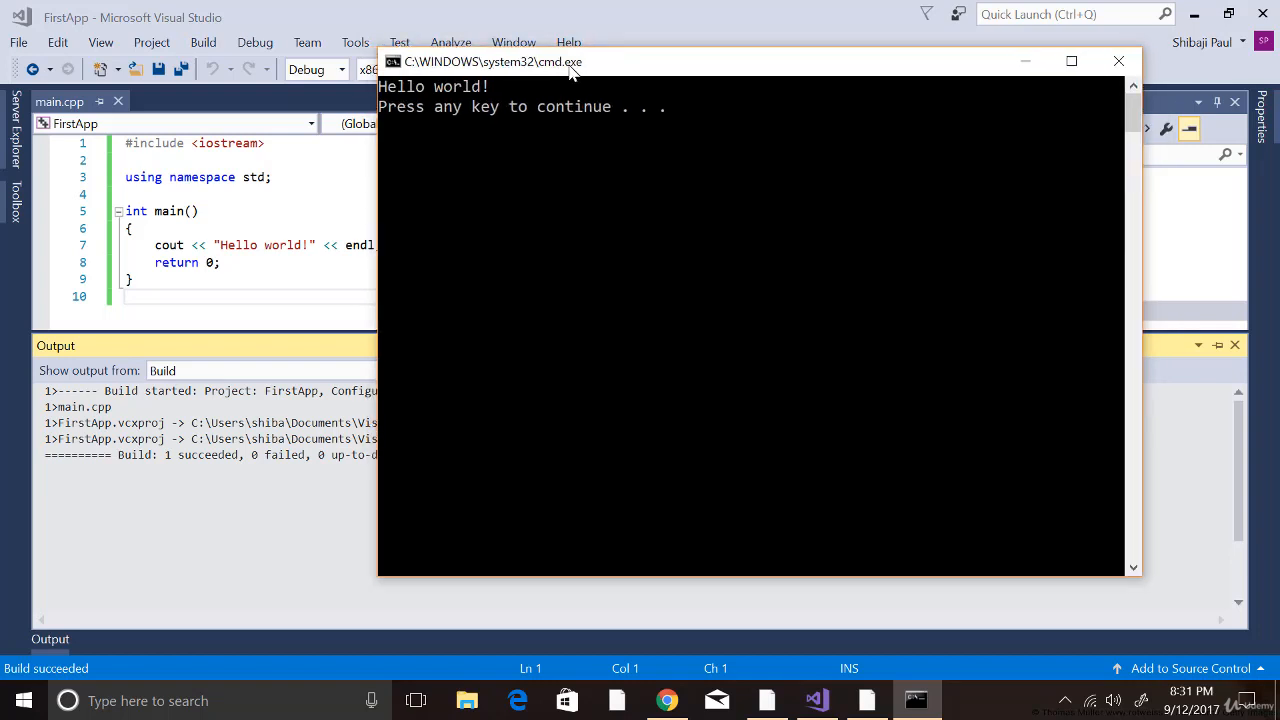
key(Return)
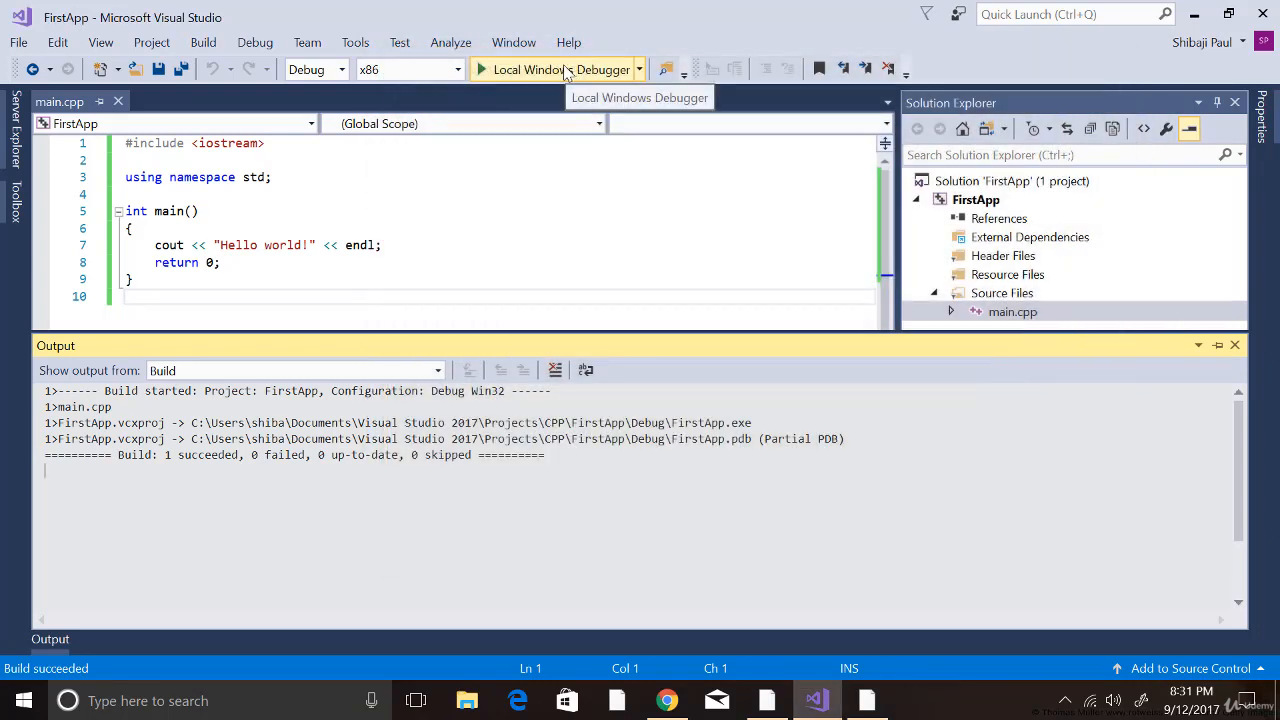